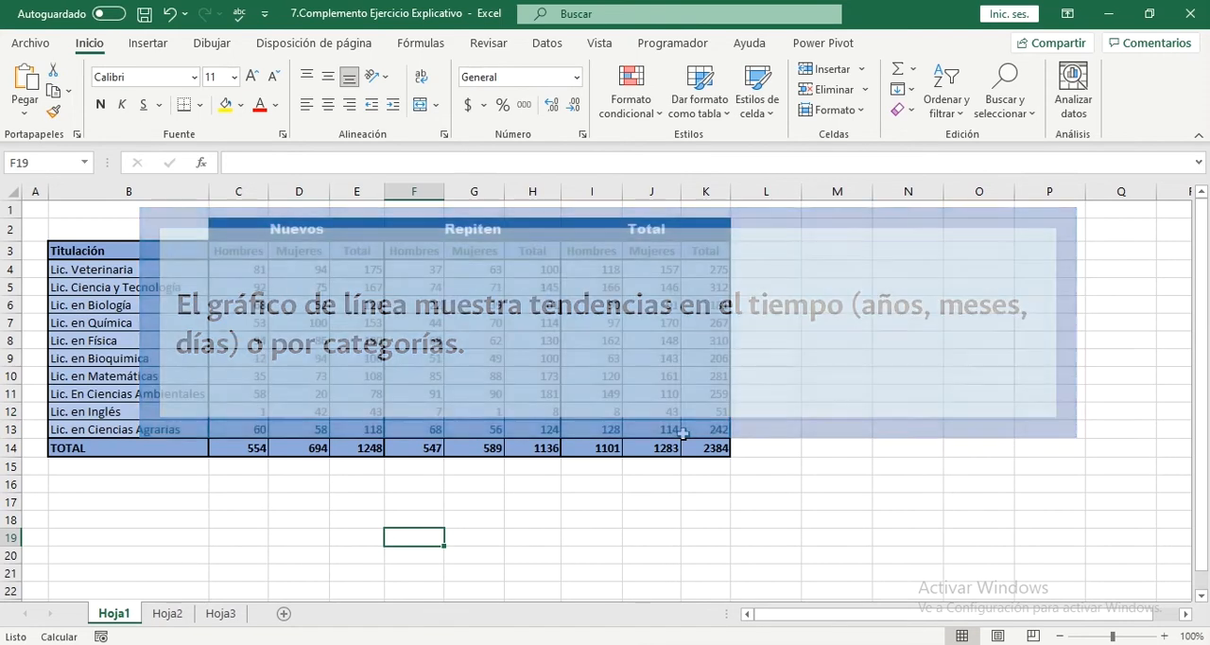
click(359, 342)
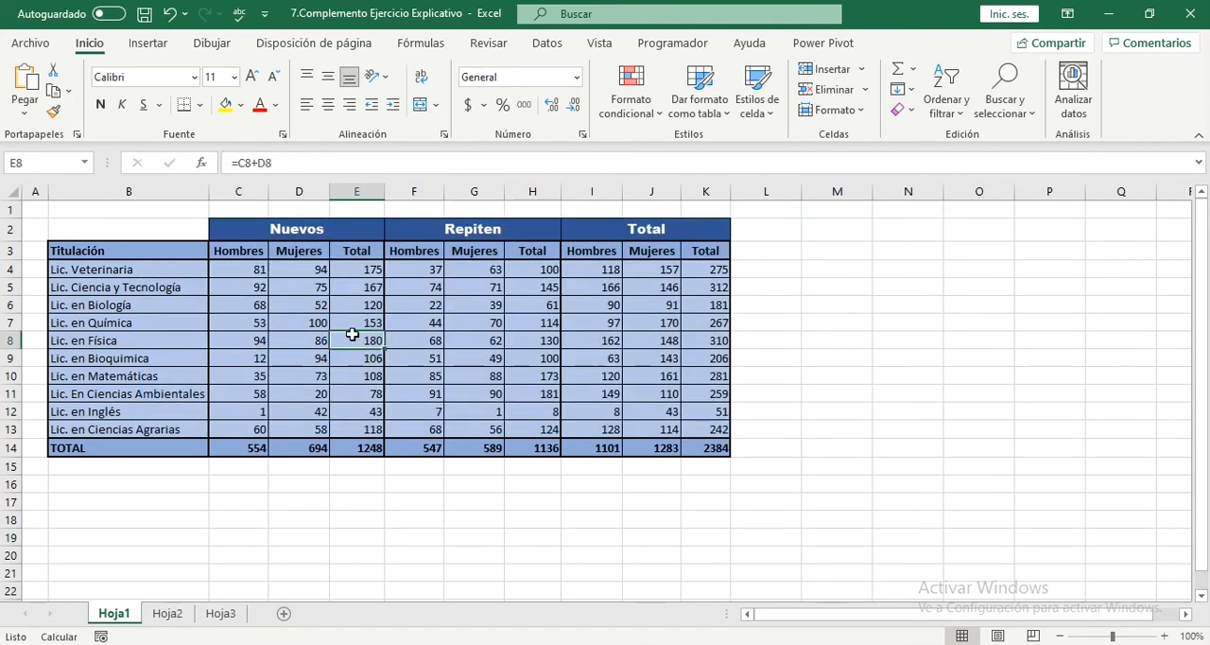
click(149, 45)
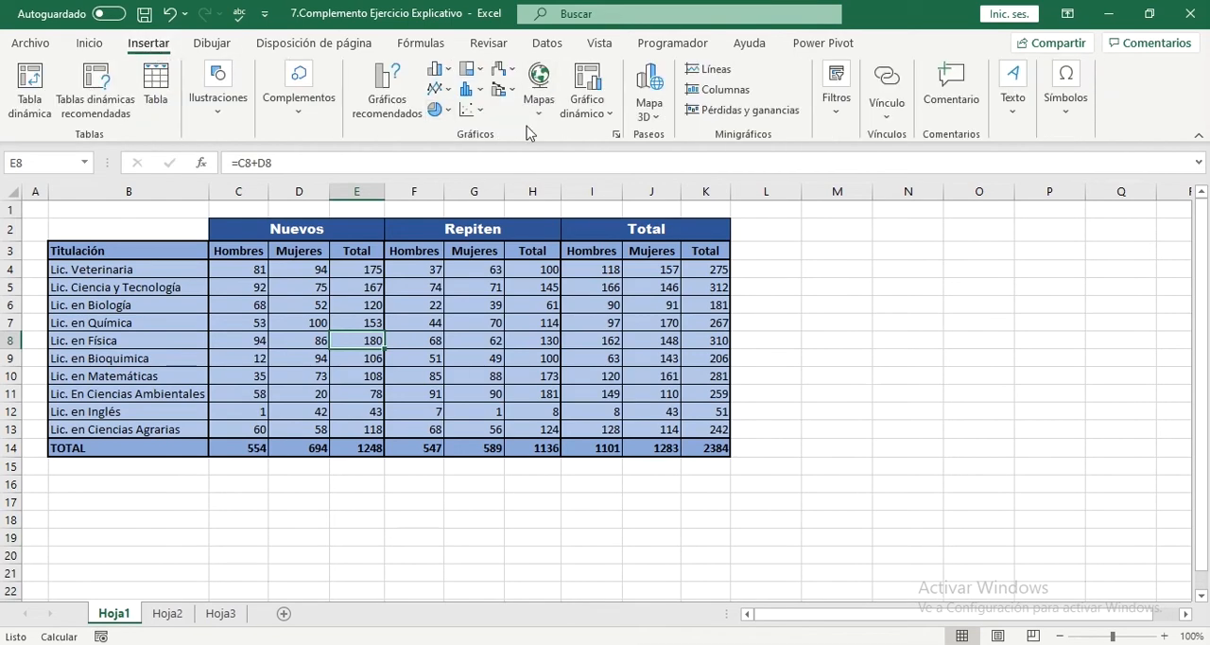
click(442, 92)
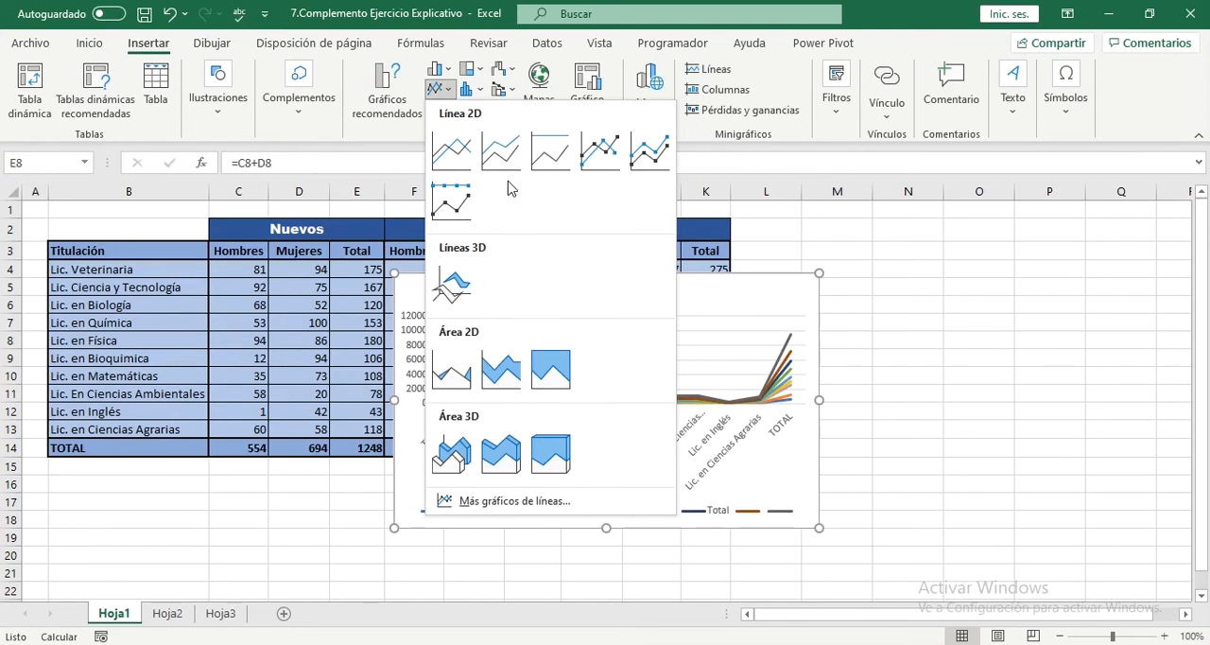
click(836, 287)
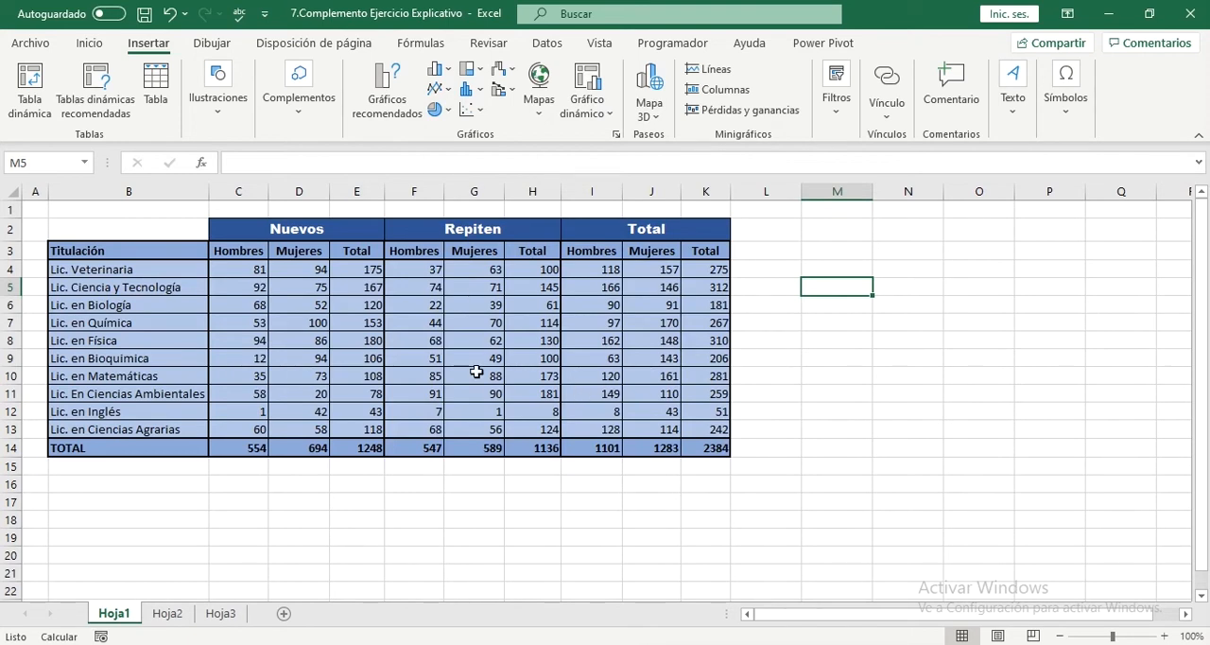
Step: Insert a 2D line chart with markers from the Nuevos and Repiten data in C2:H13
drag(315, 230, 446, 426)
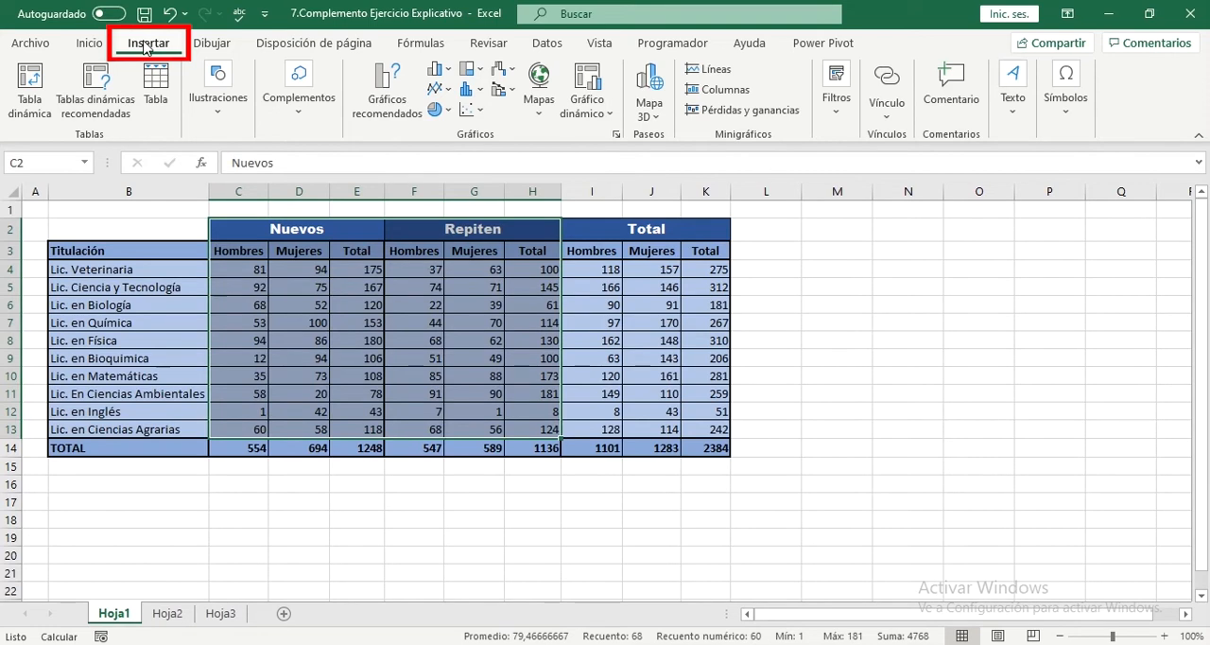
click(448, 90)
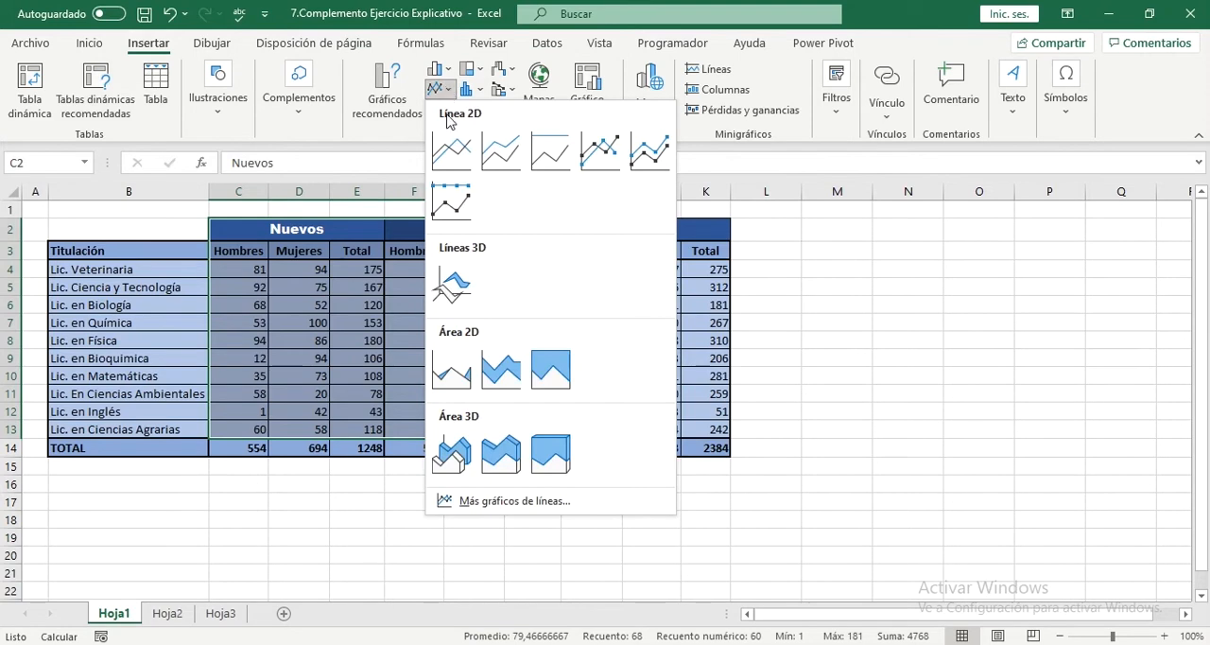
click(594, 164)
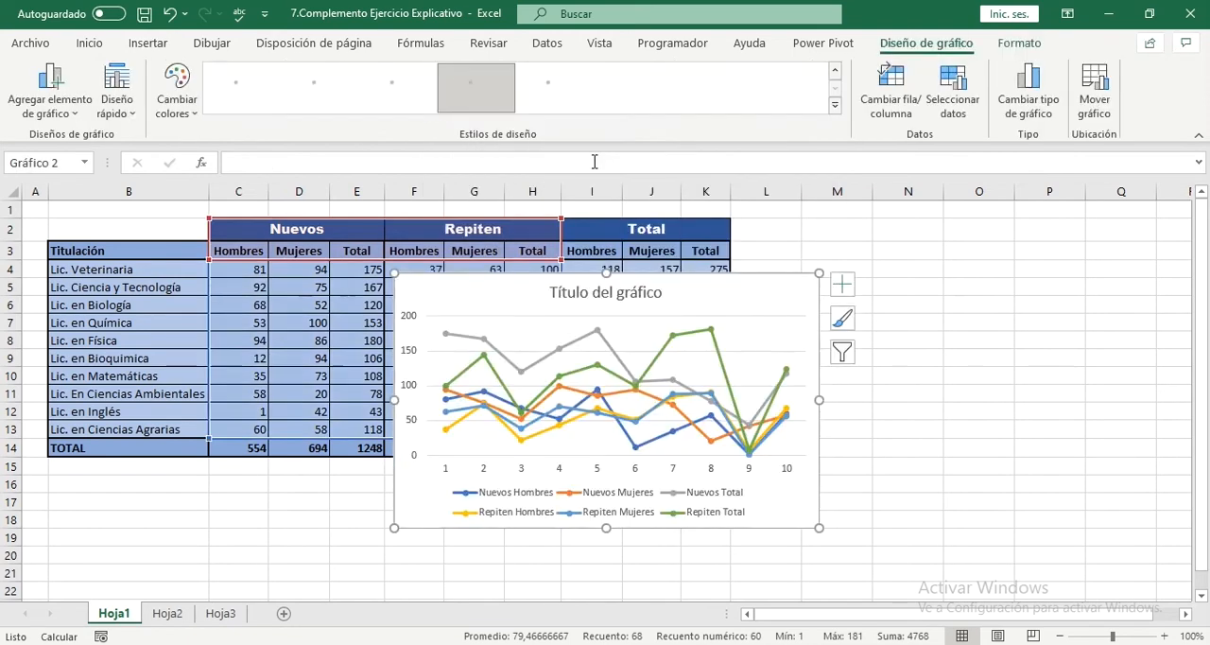
key(alt+shift+F10)
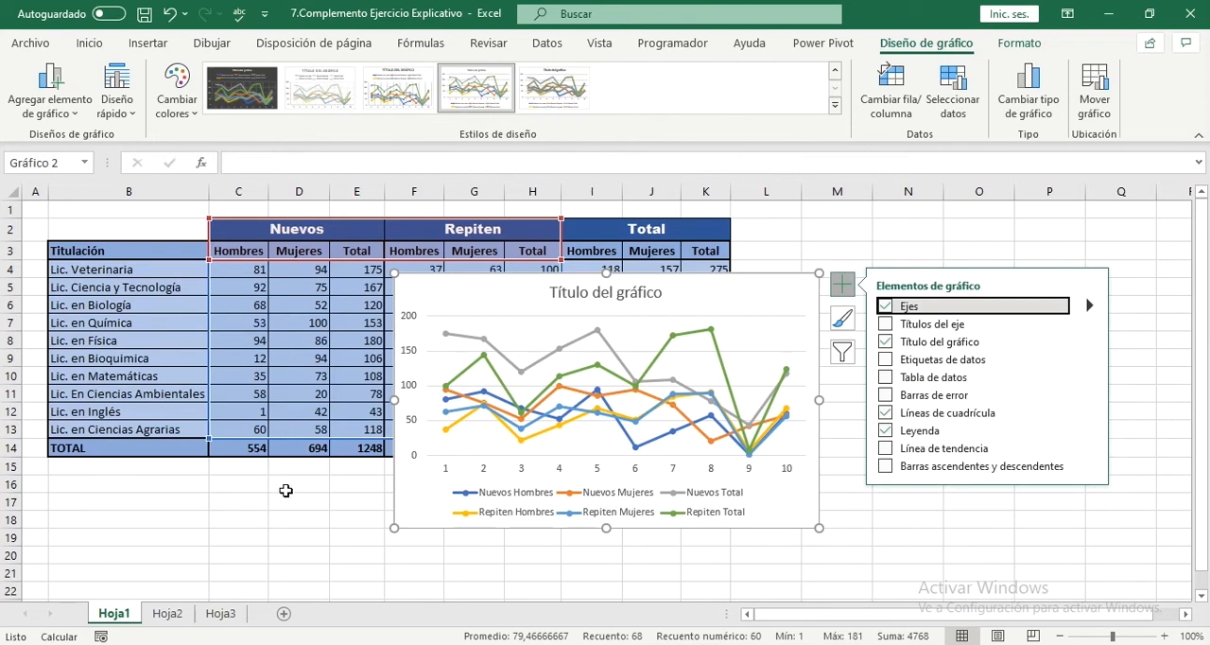
click(192, 516)
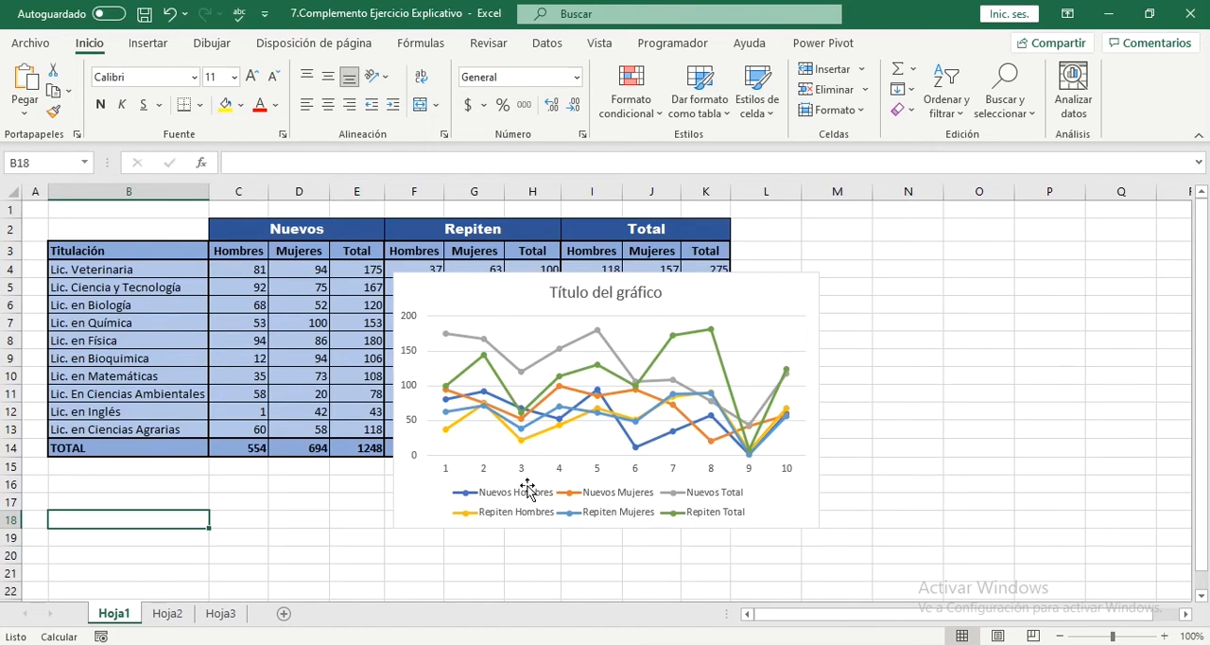
Step: Set the line chart's horizontal axis labels to the degree names in Hoja1!$B$4:$B$13
click(444, 479)
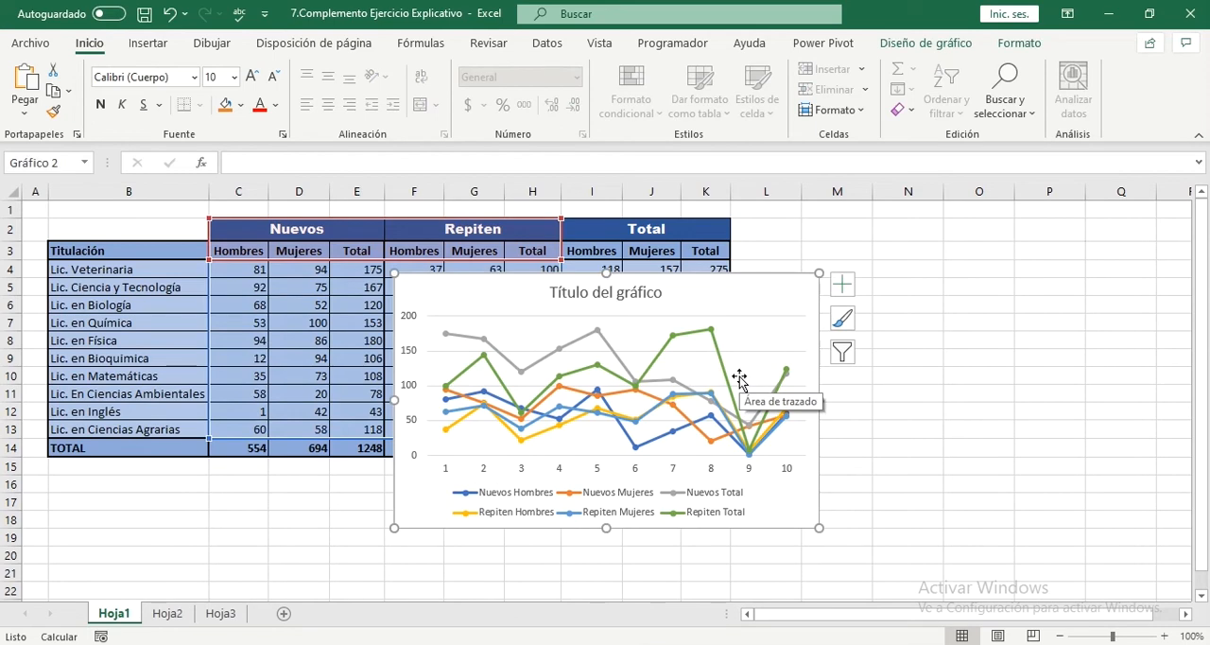
right_click(742, 305)
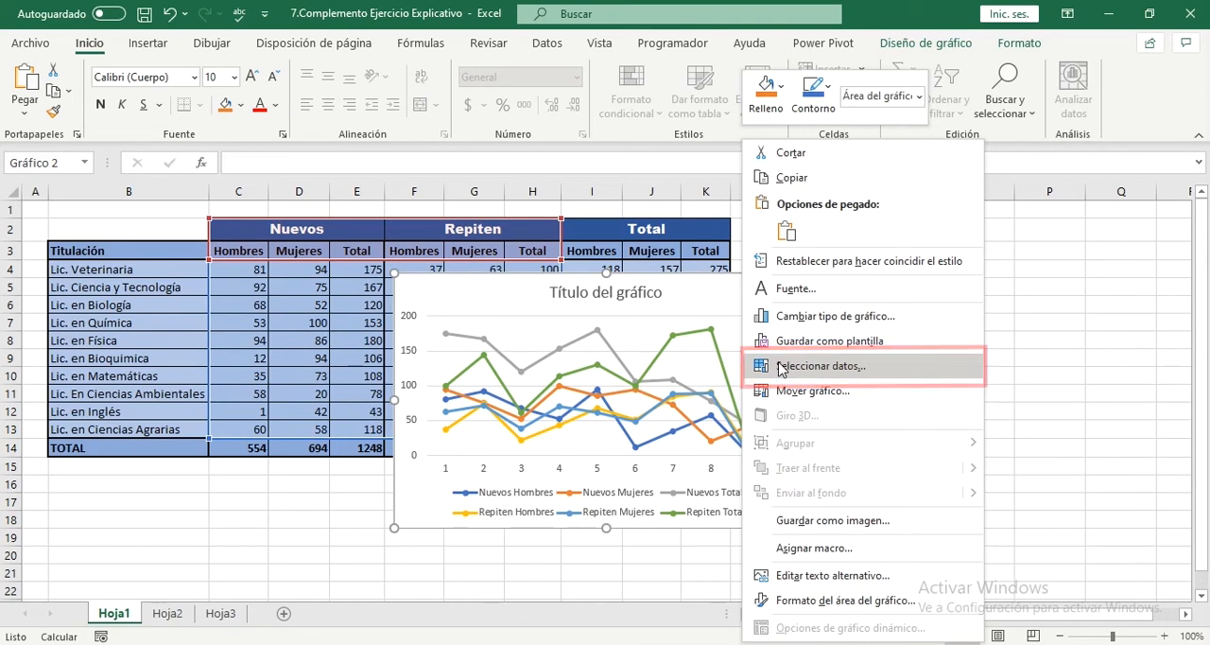
click(703, 306)
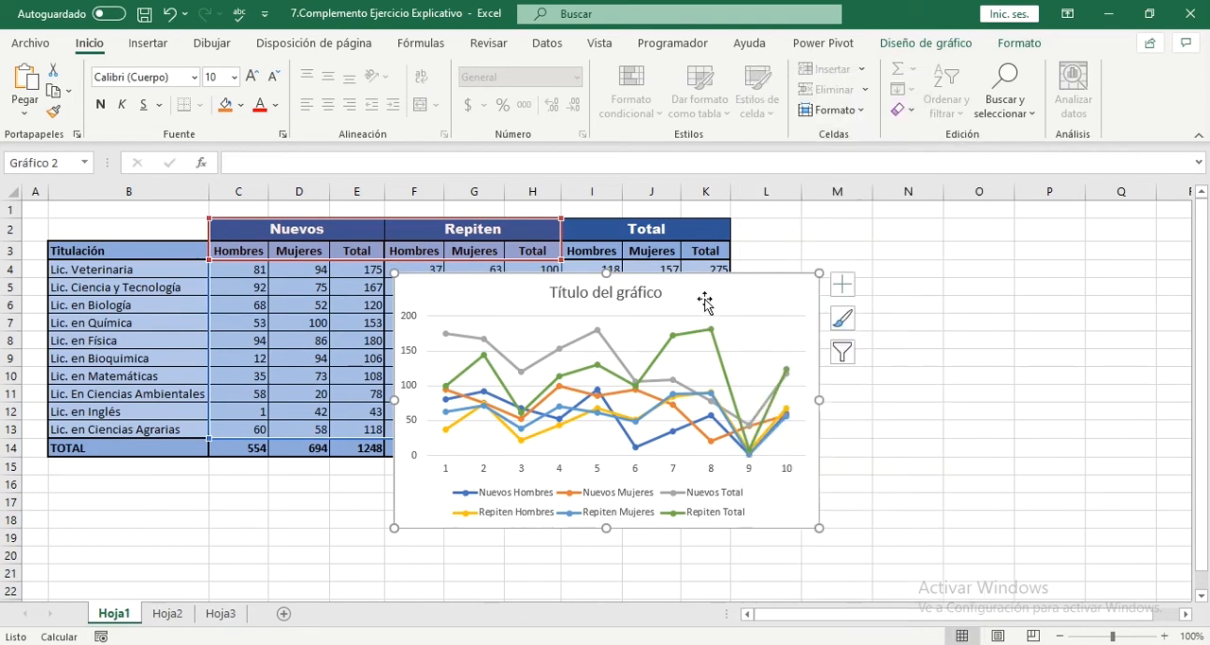
click(915, 44)
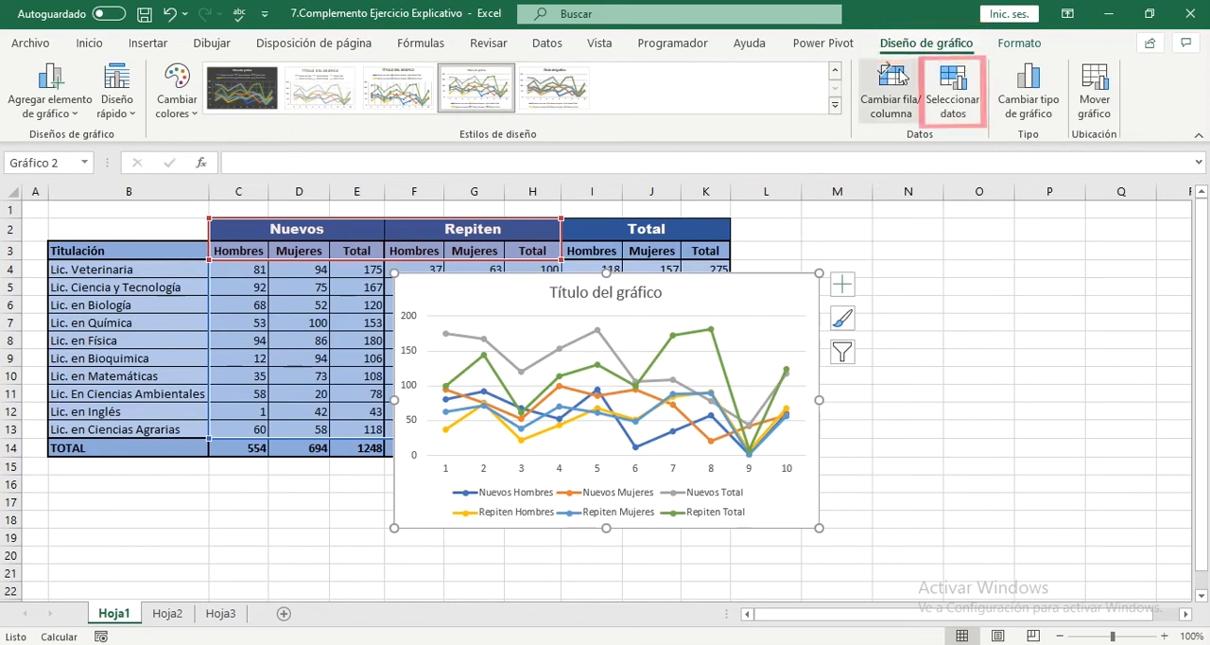
click(960, 112)
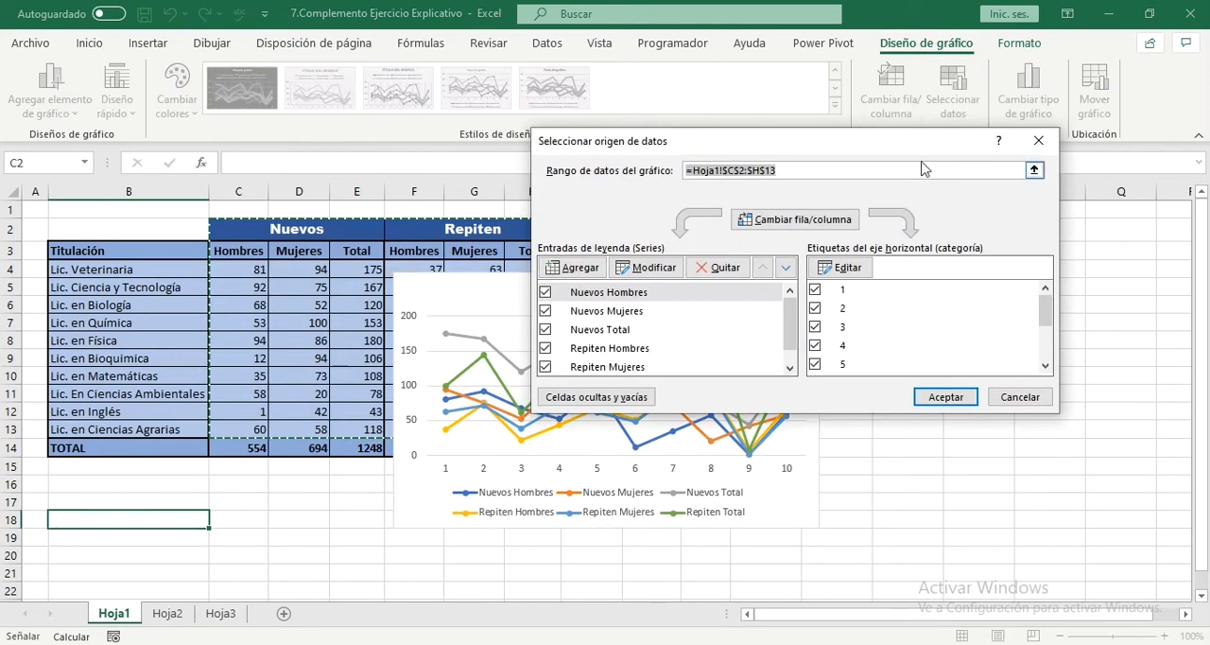
drag(866, 150, 692, 98)
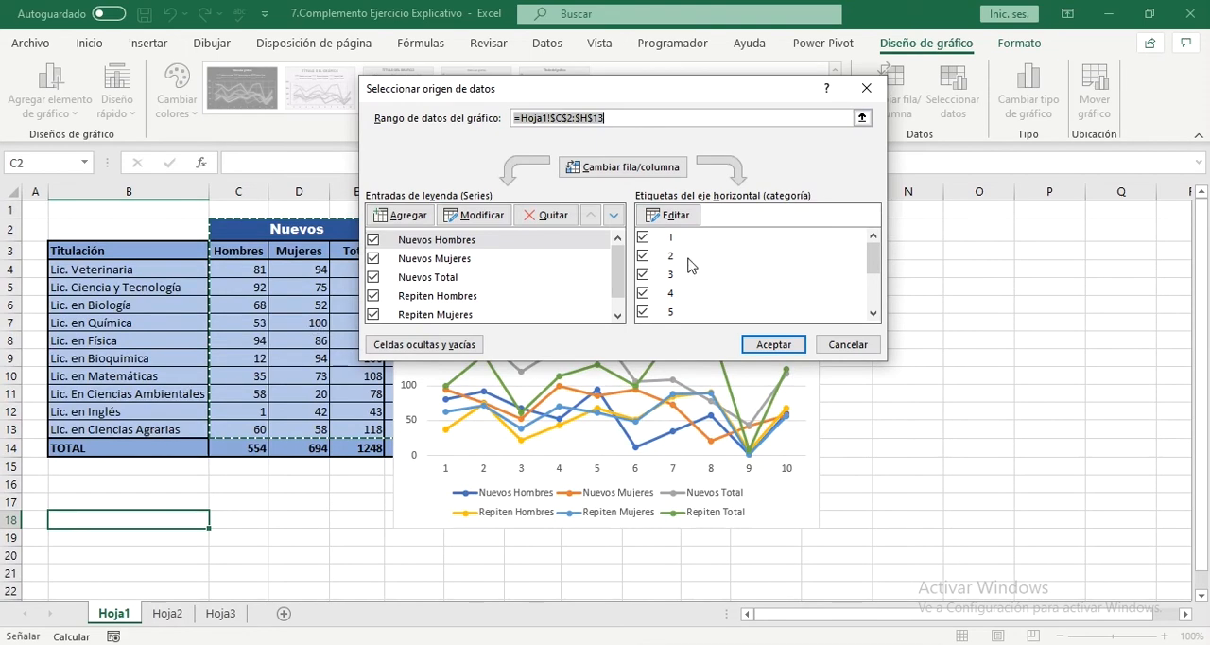
click(667, 216)
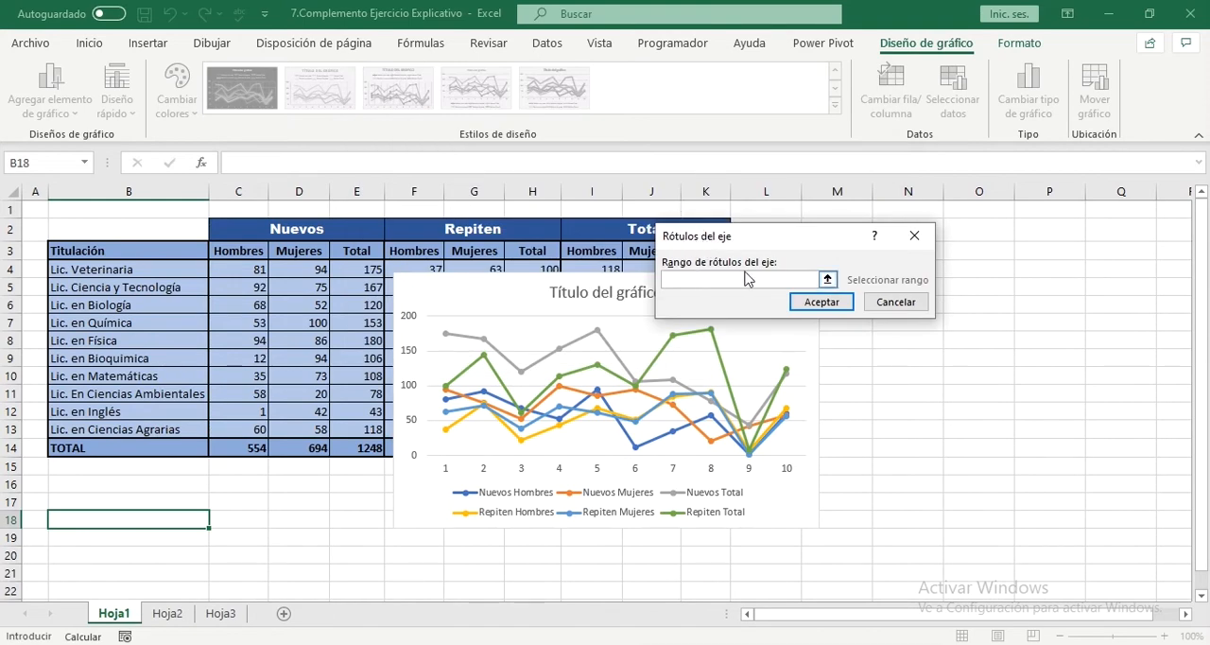
drag(188, 270, 179, 427)
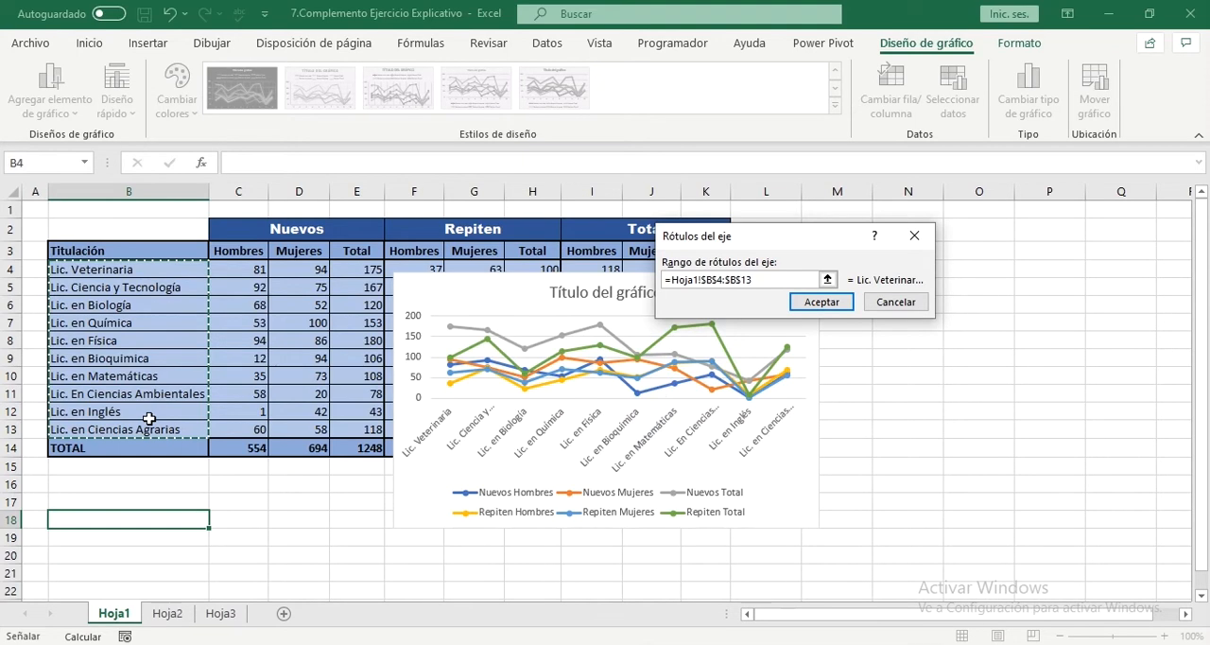
click(826, 304)
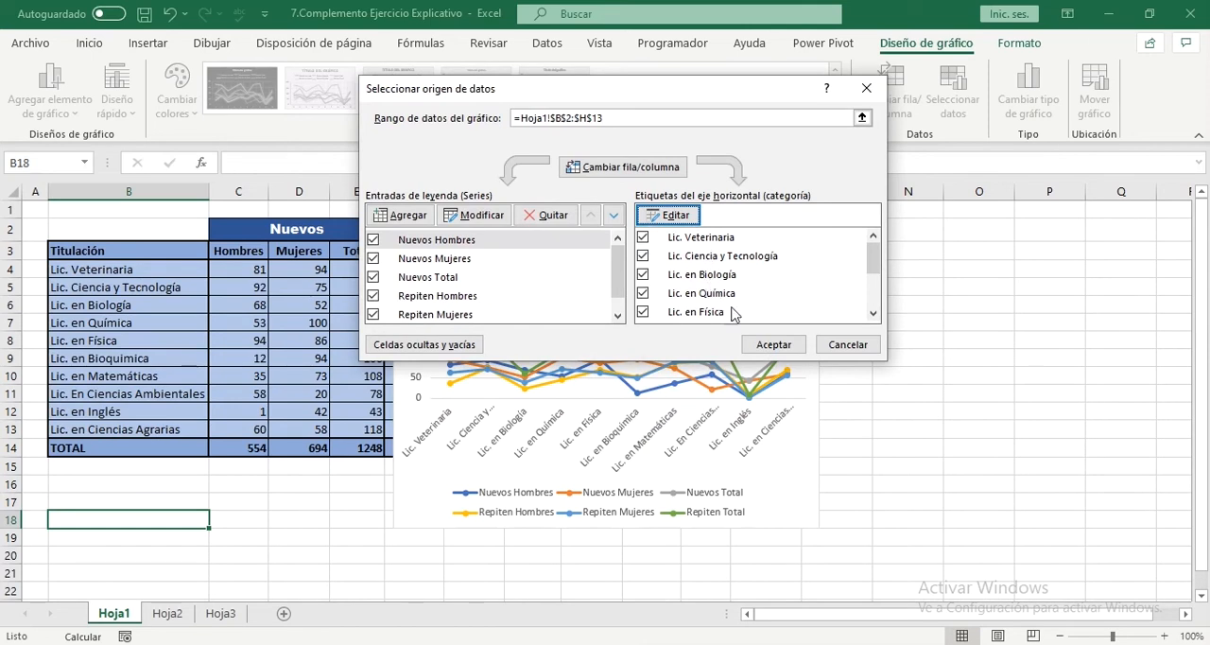
click(774, 344)
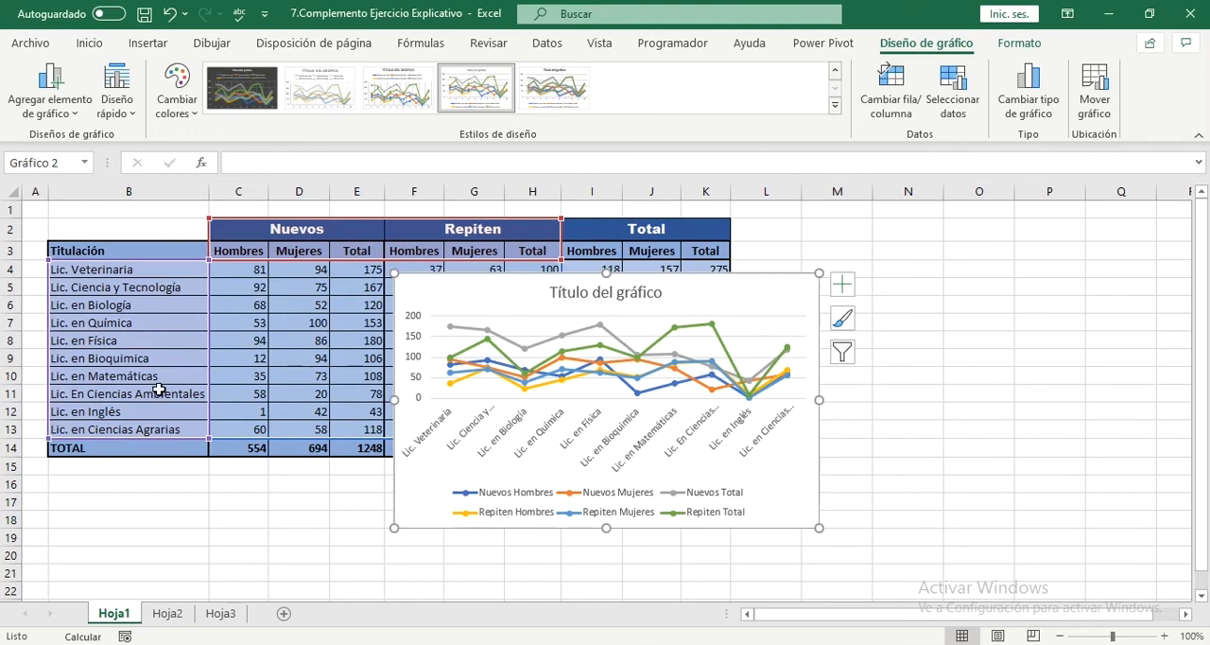
click(841, 284)
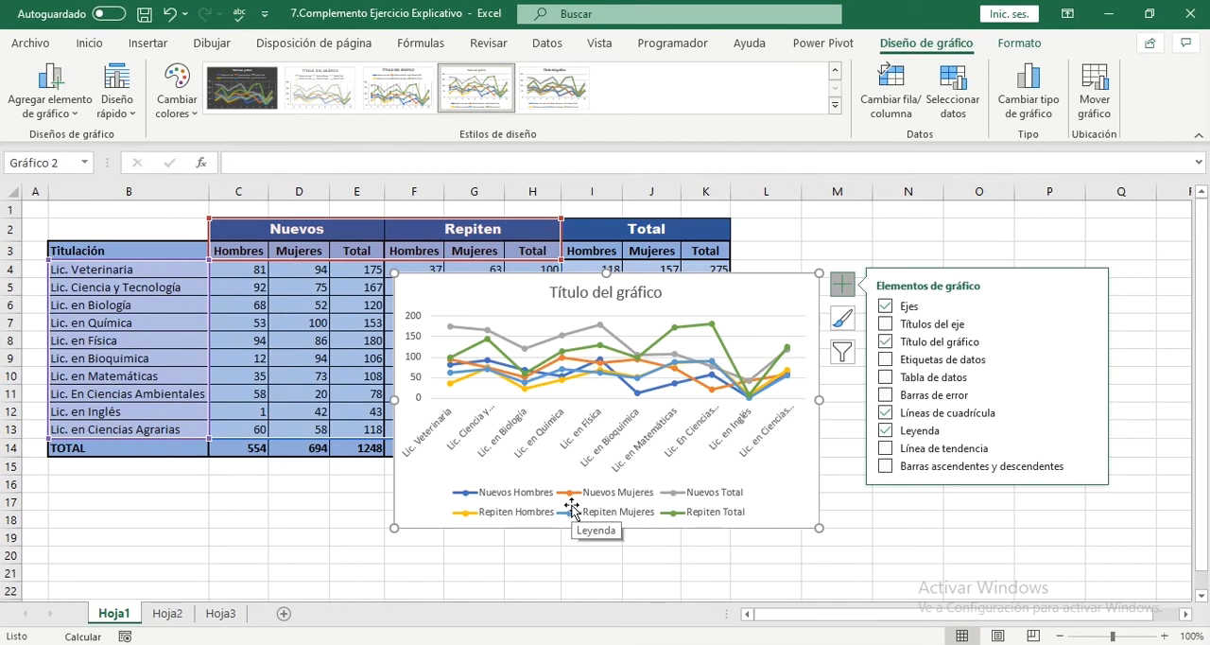
click(843, 352)
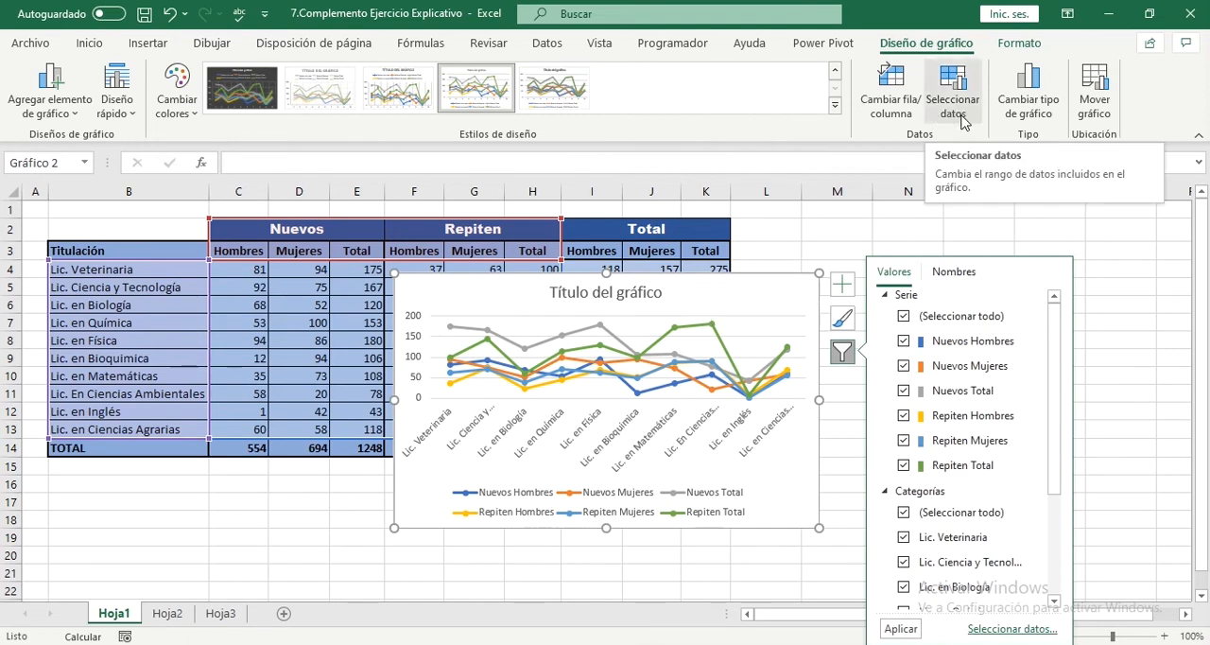
click(843, 230)
click(842, 230)
click(799, 299)
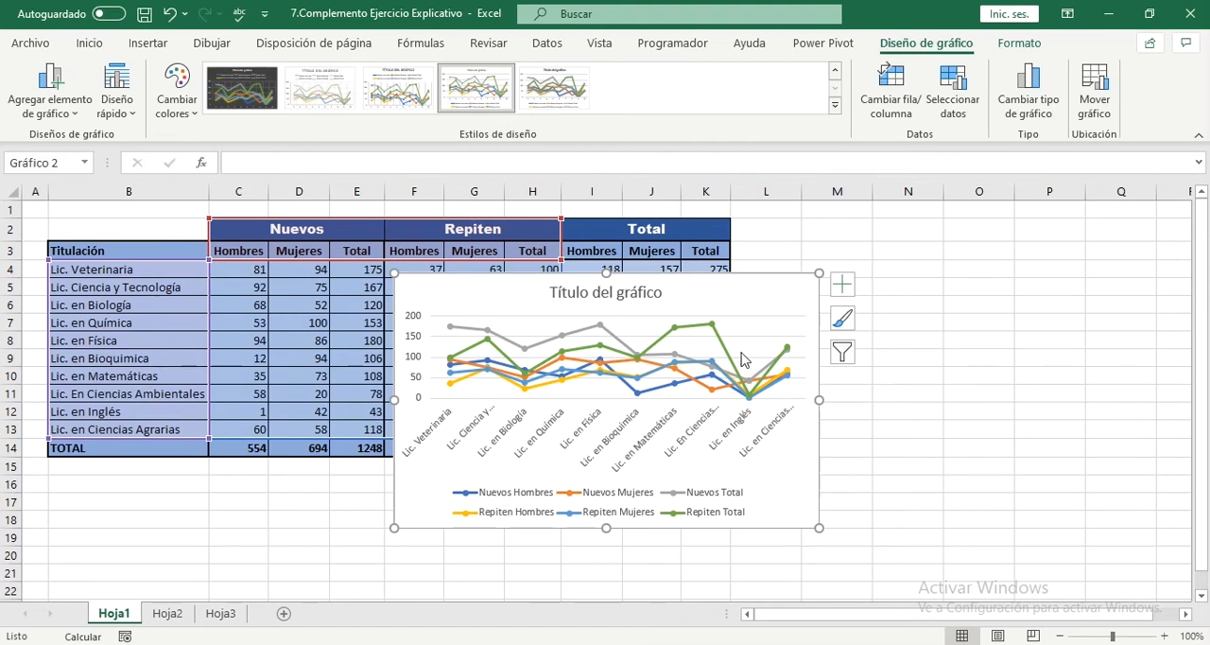
mouse_move(754, 297)
mouse_down()
mouse_move(800, 231)
mouse_move(788, 241)
mouse_up()
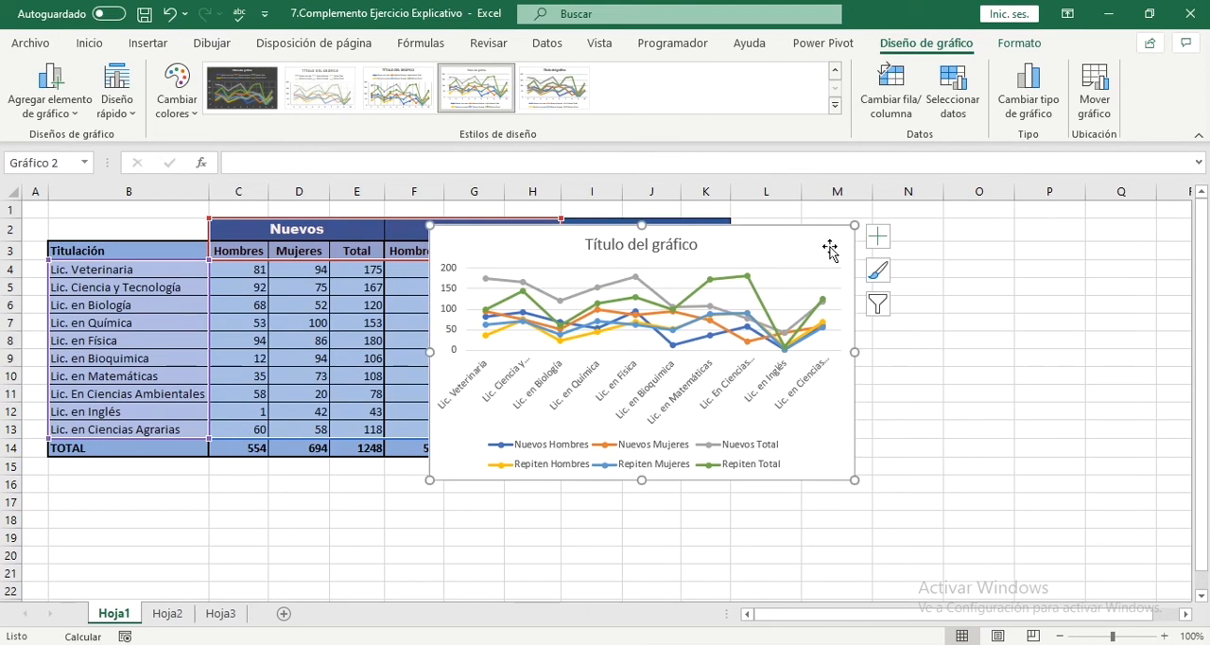
click(879, 304)
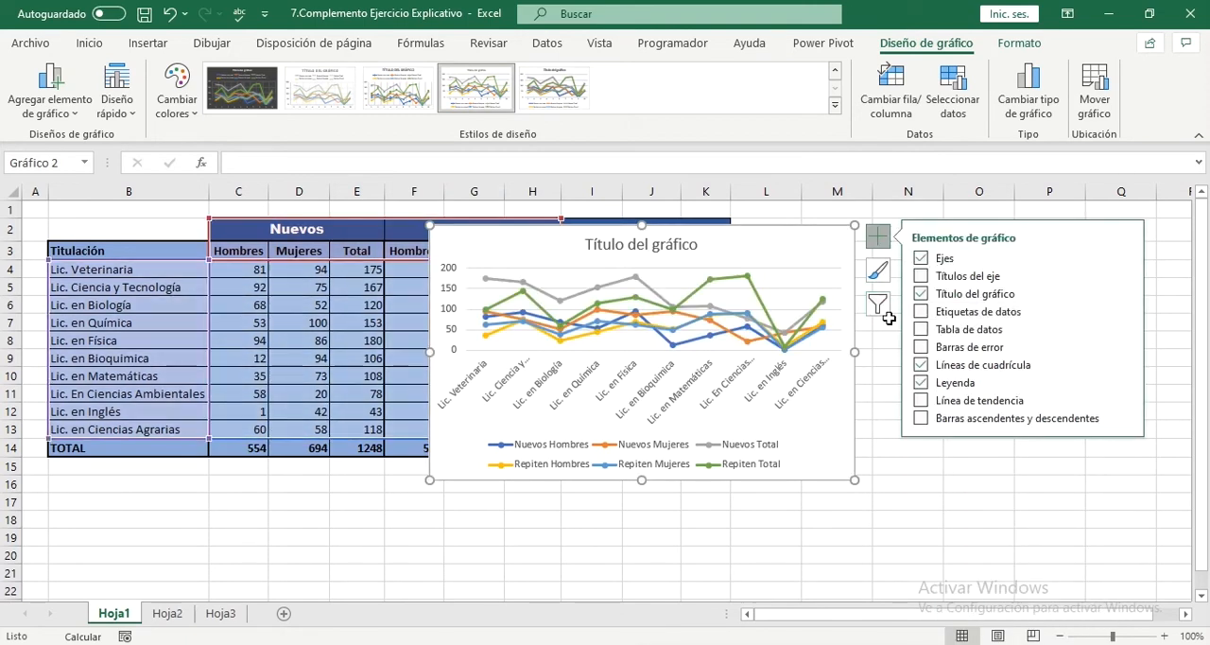
click(884, 316)
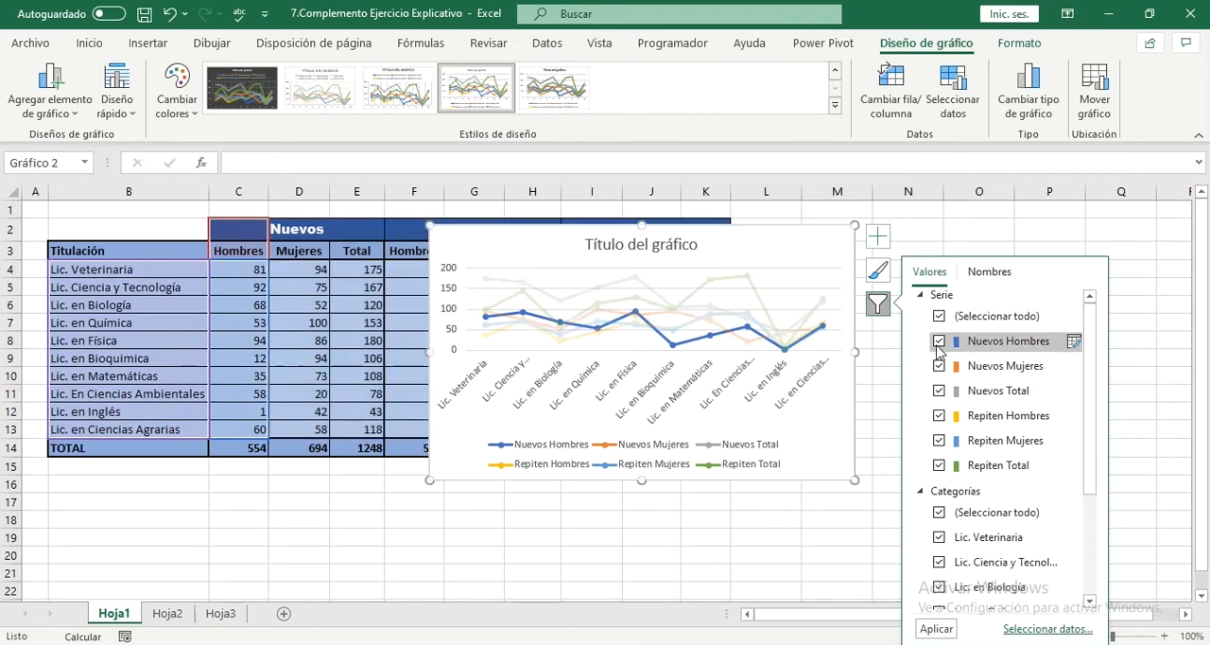
click(939, 342)
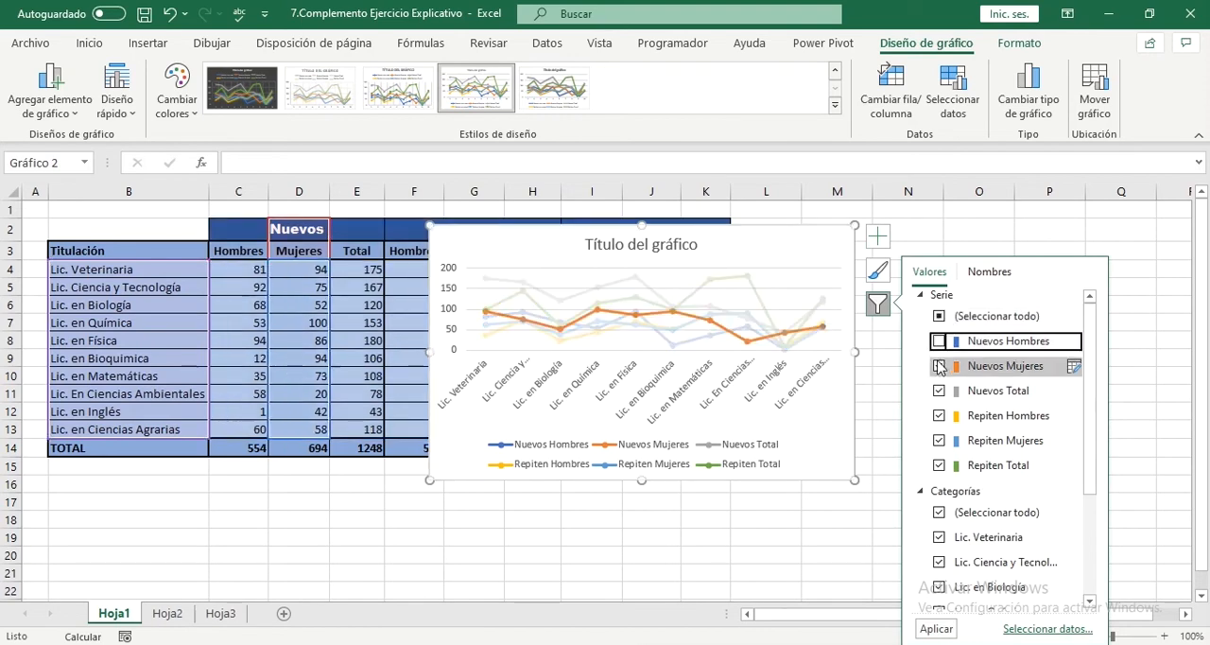
click(939, 366)
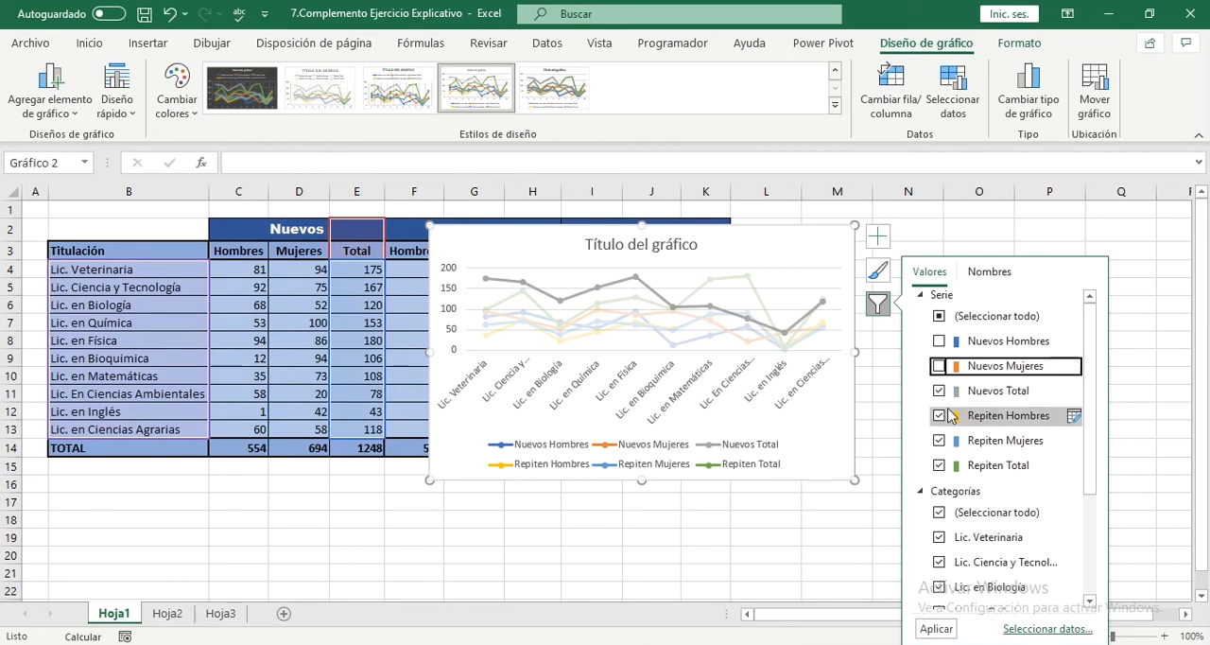
click(939, 416)
click(939, 441)
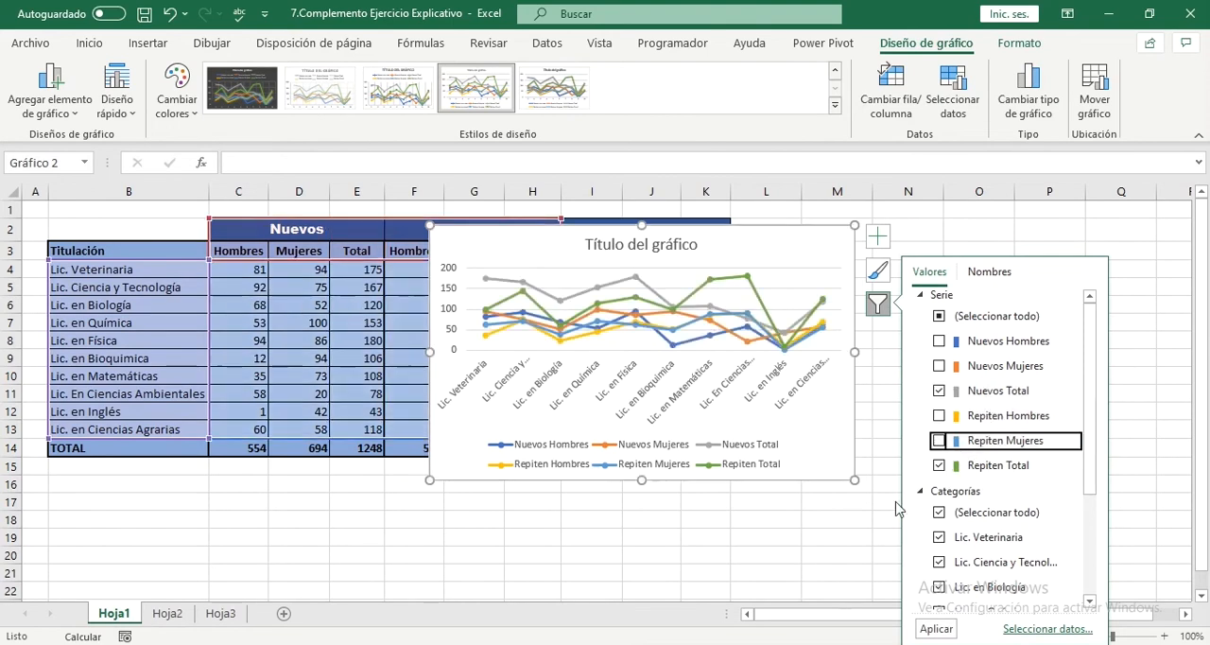
click(767, 536)
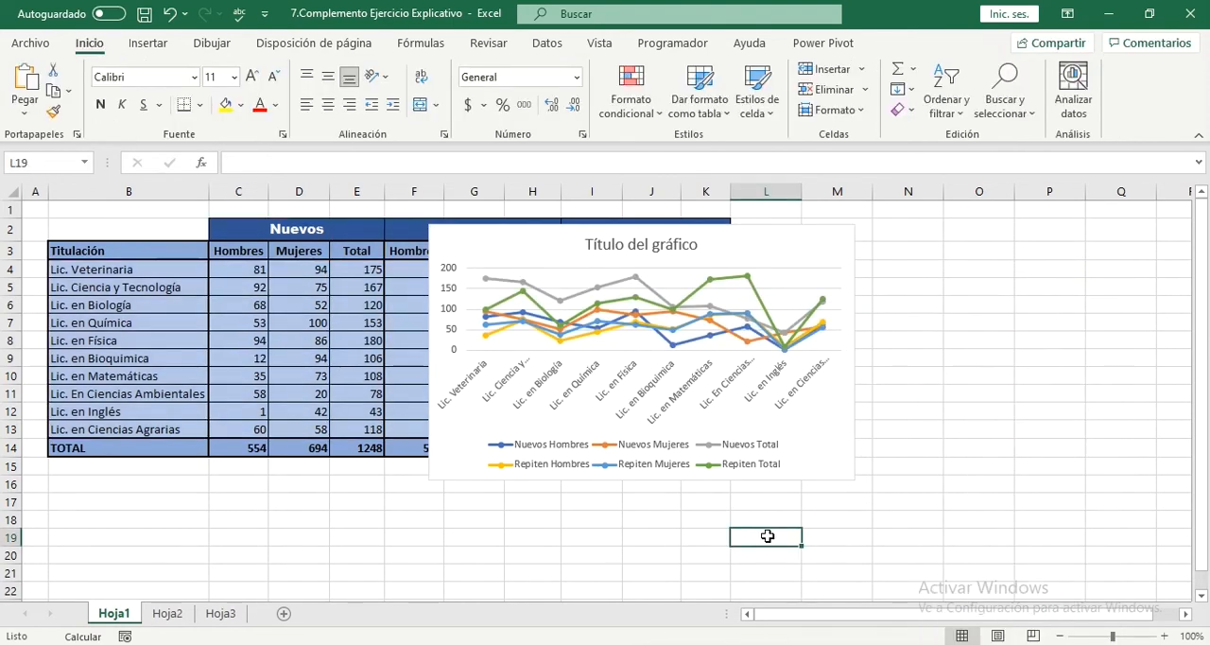
Step: Filter out the Nuevos Hombres, Nuevos Mujeres, Repiten Hombres and Repiten Mujeres series, keeping only Nuevos Total and Repiten Total in the chart
click(813, 468)
click(877, 235)
click(878, 302)
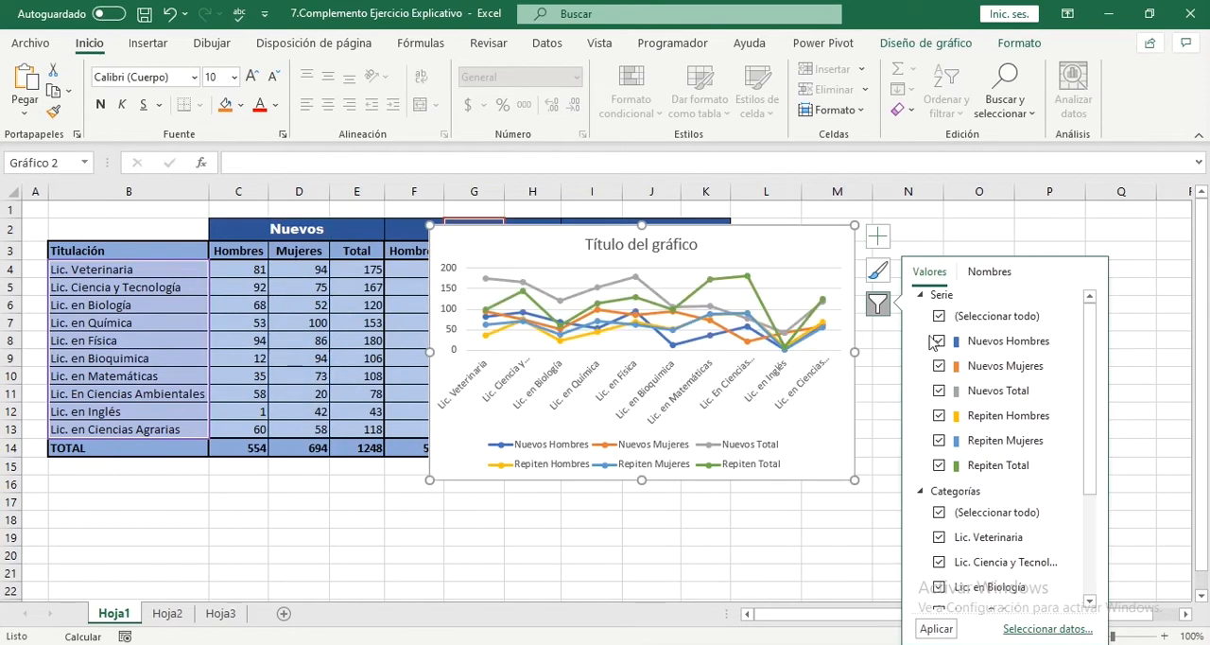
click(939, 341)
click(939, 366)
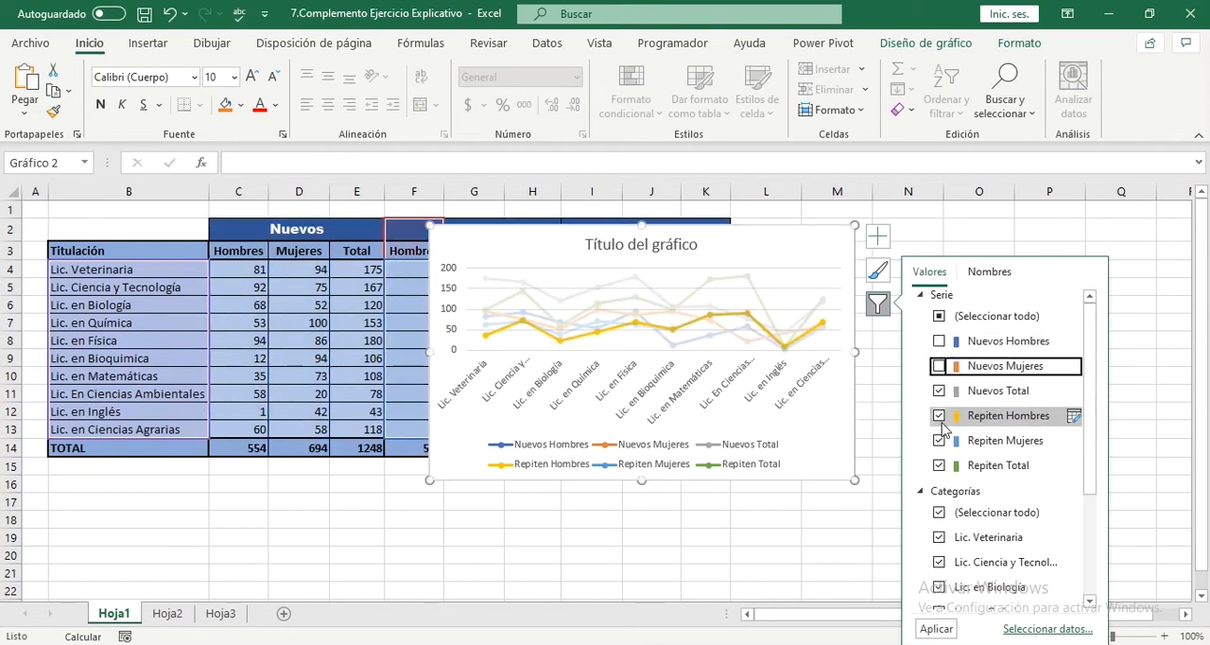
click(939, 416)
click(939, 441)
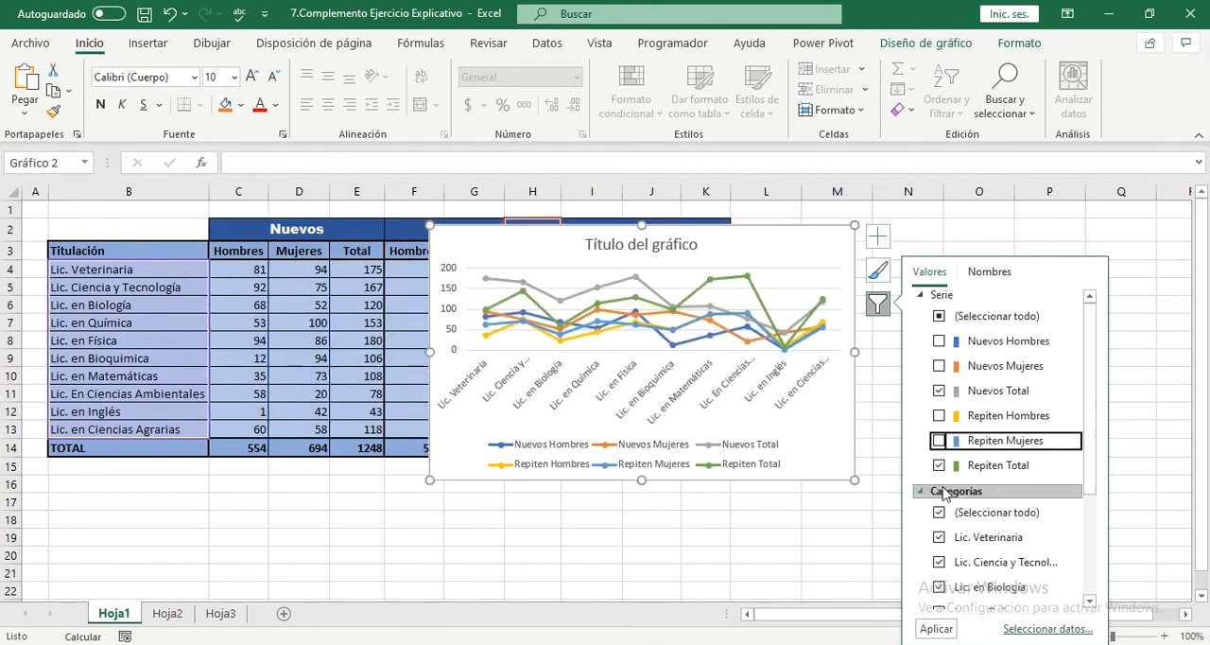
click(936, 629)
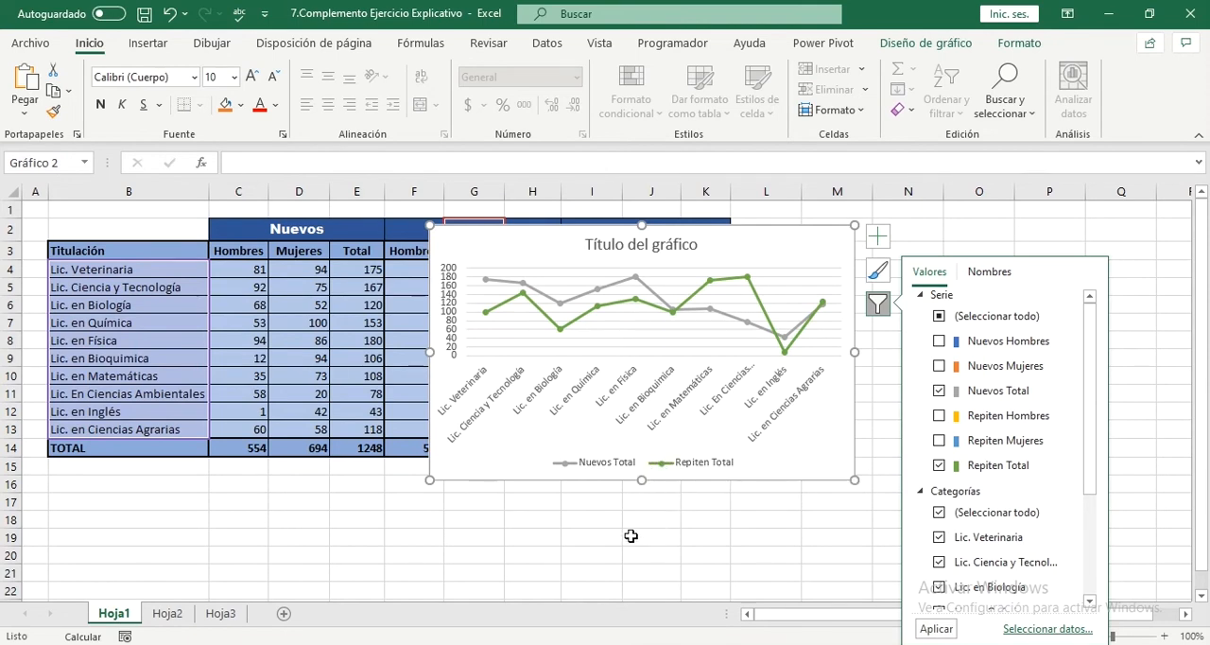
Step: Move the chart to the left and slightly up so that it spans columns E to L from row 1
click(878, 270)
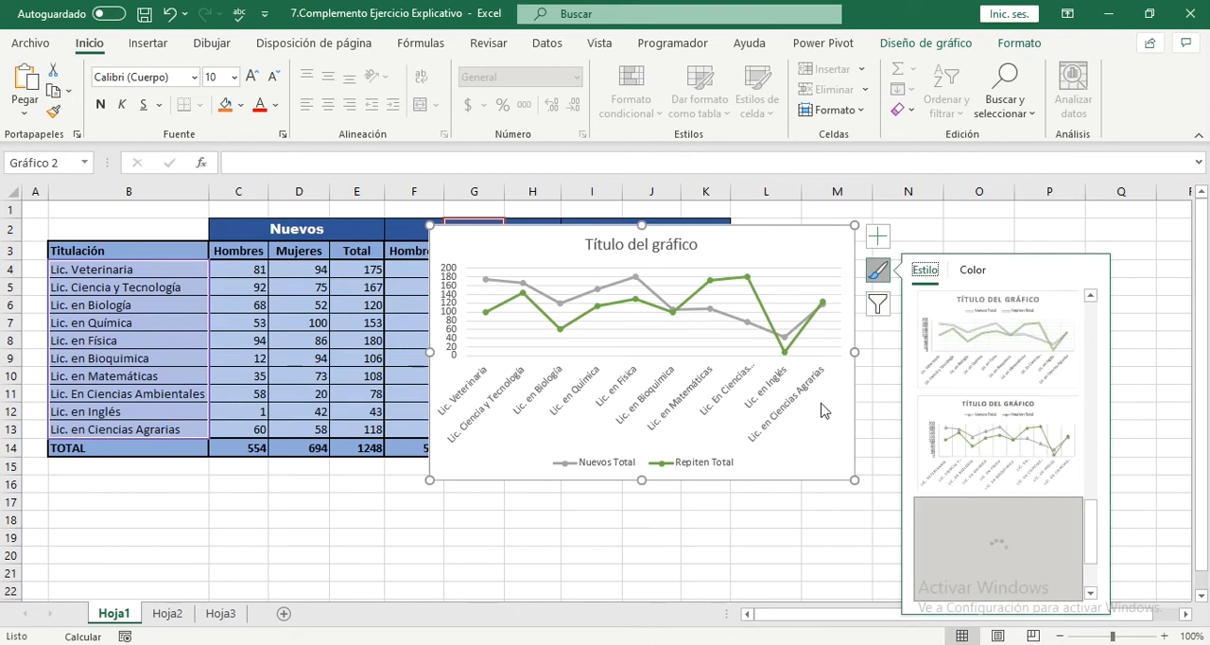
click(778, 511)
drag(536, 220, 470, 221)
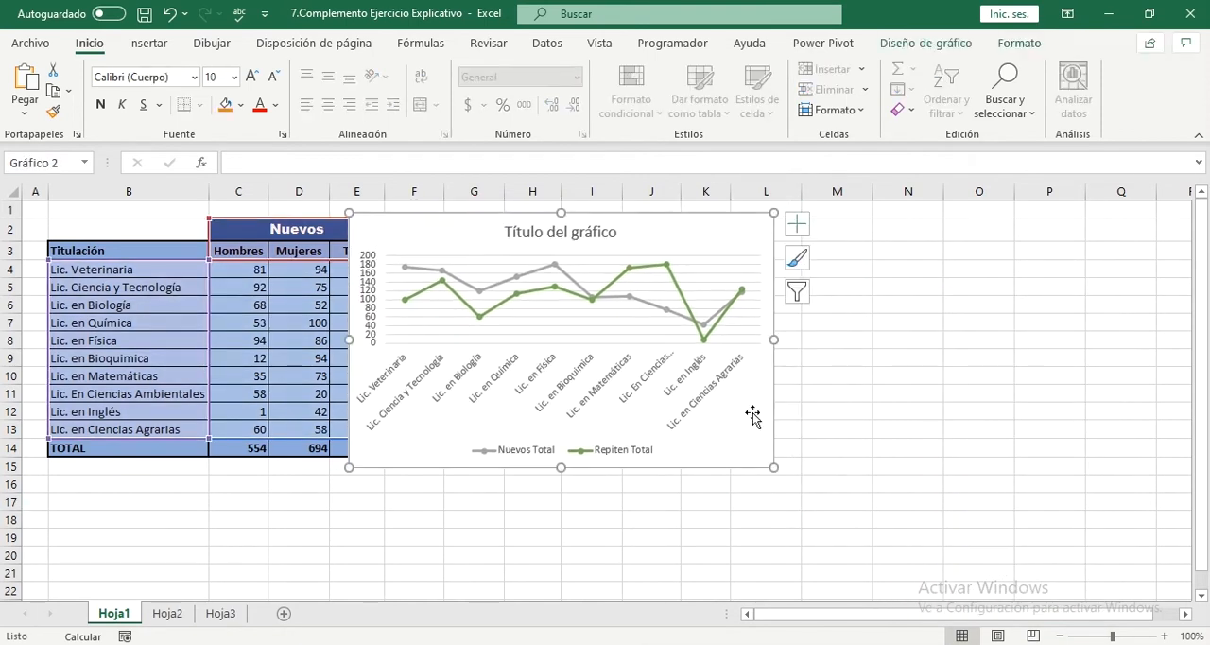
Step: Enlarge the line chart to reach column M and row 21, and title it "Tendencias por titulación"
drag(773, 467, 893, 568)
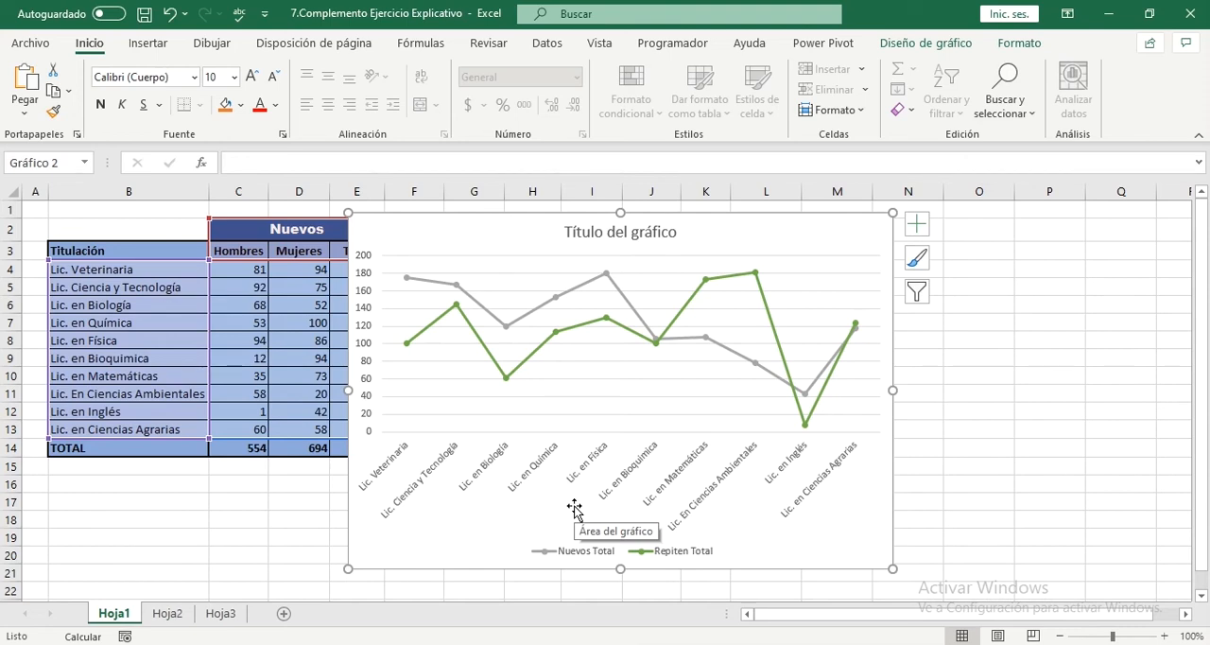
click(629, 235)
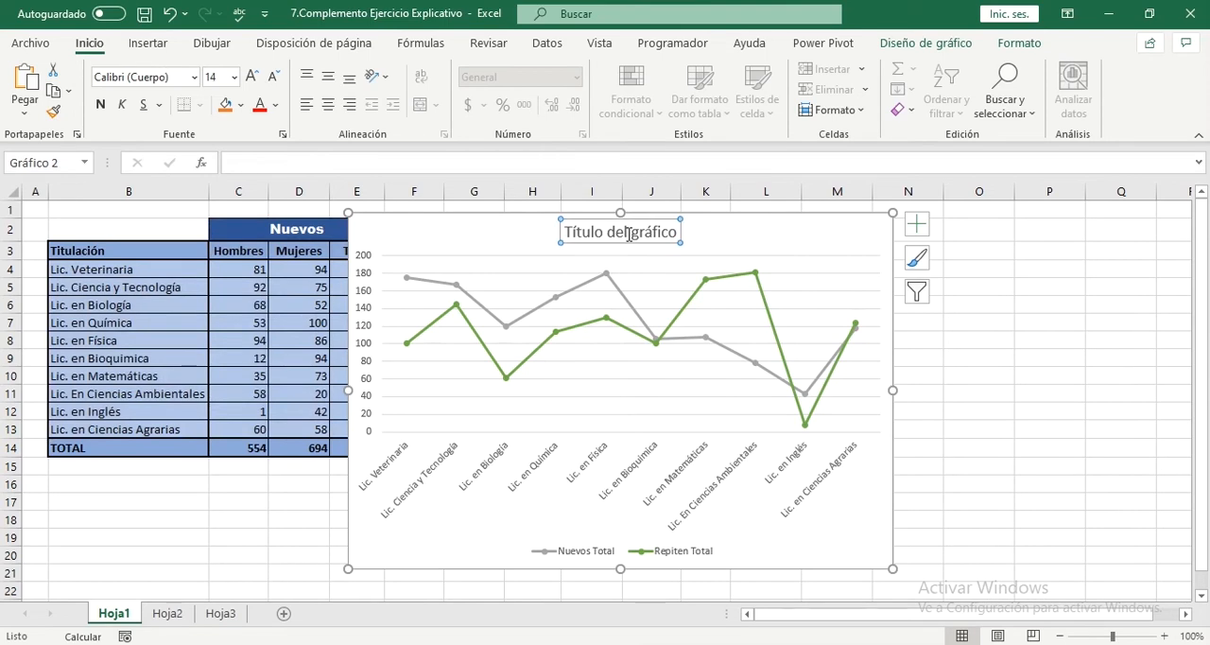
triple_click(628, 234)
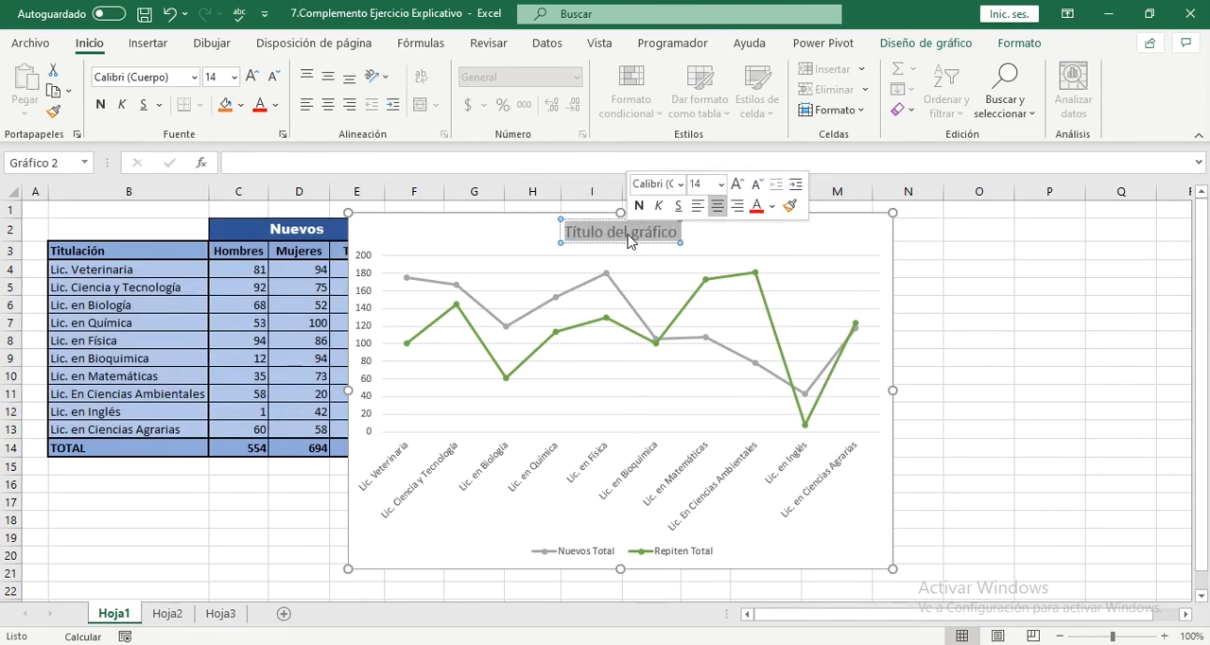
text(Tenden)
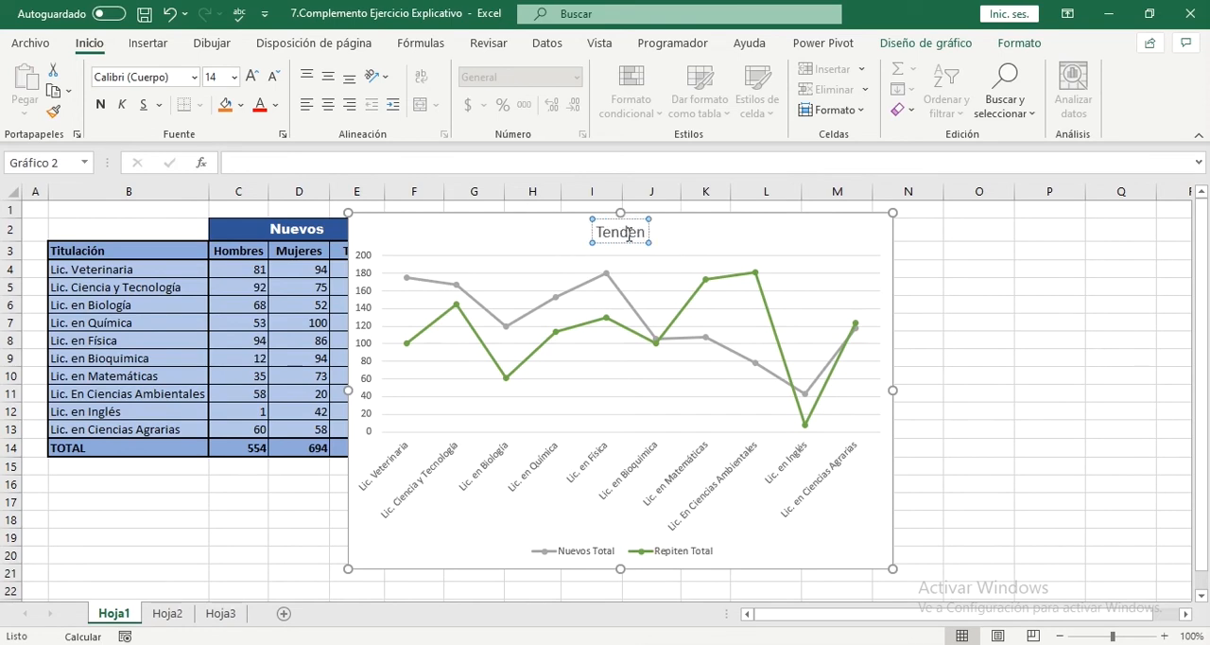
text(cias)
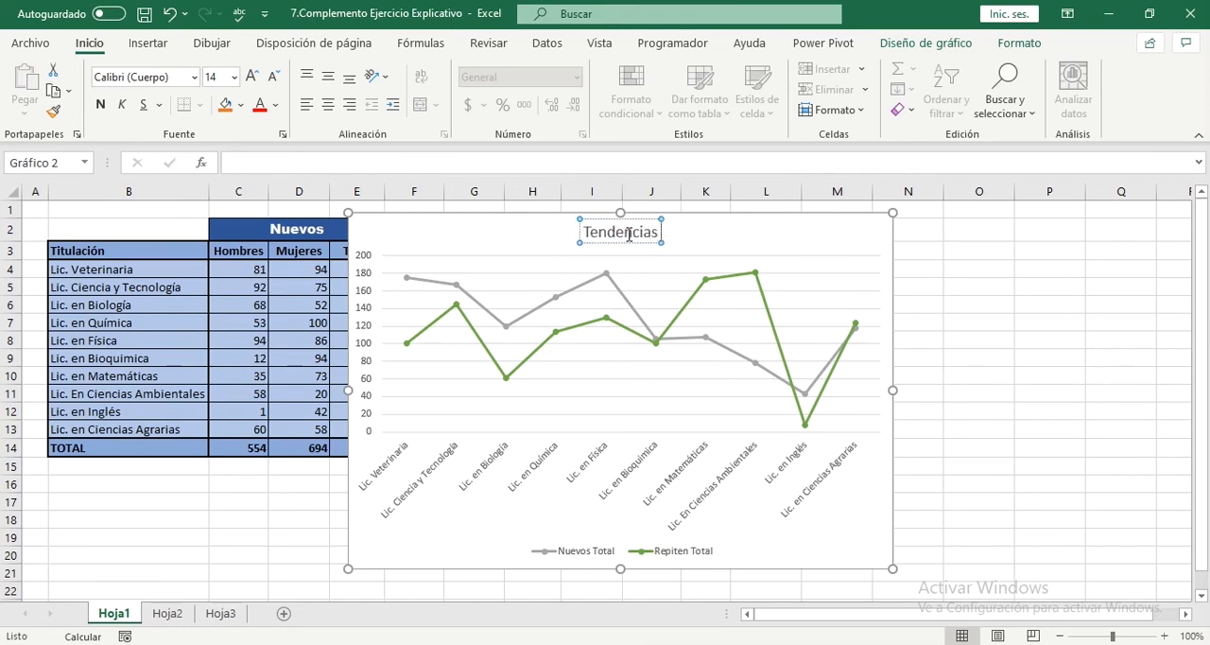
text( por)
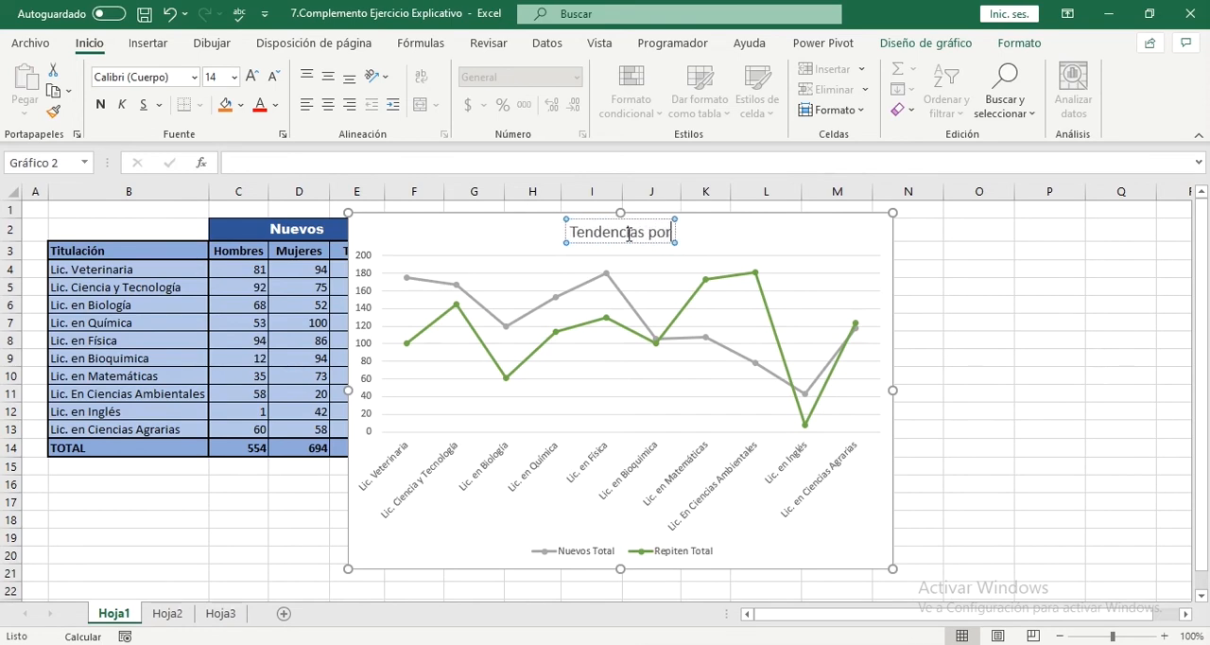
text( titulaci)
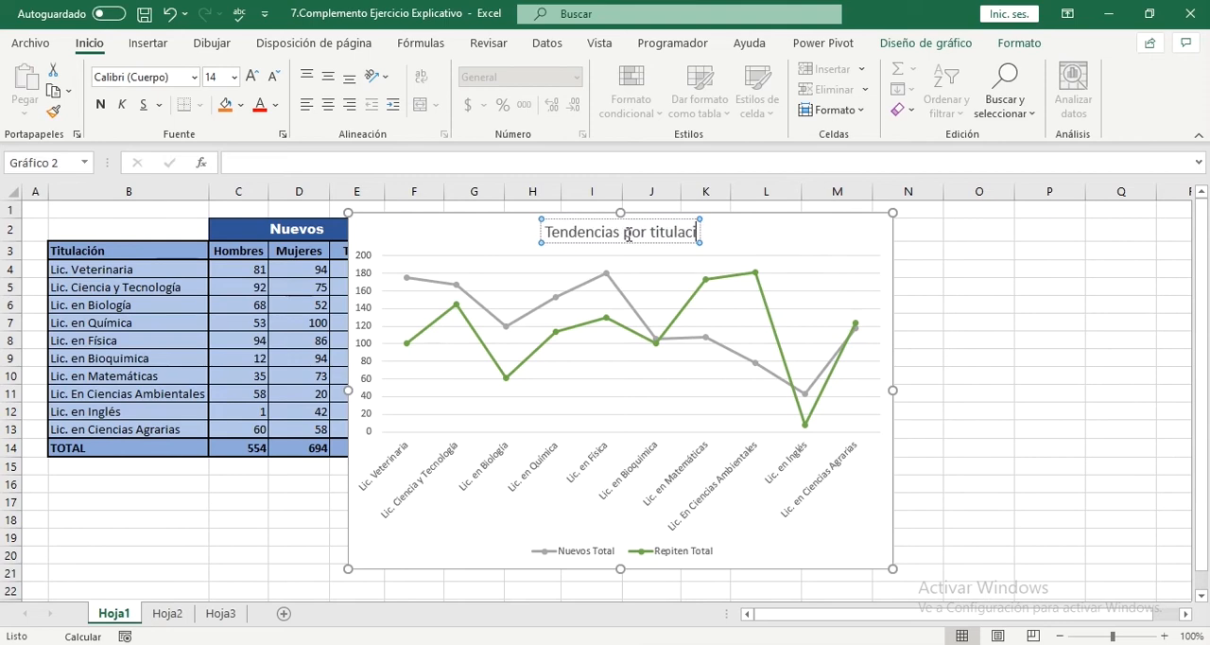
text(ón)
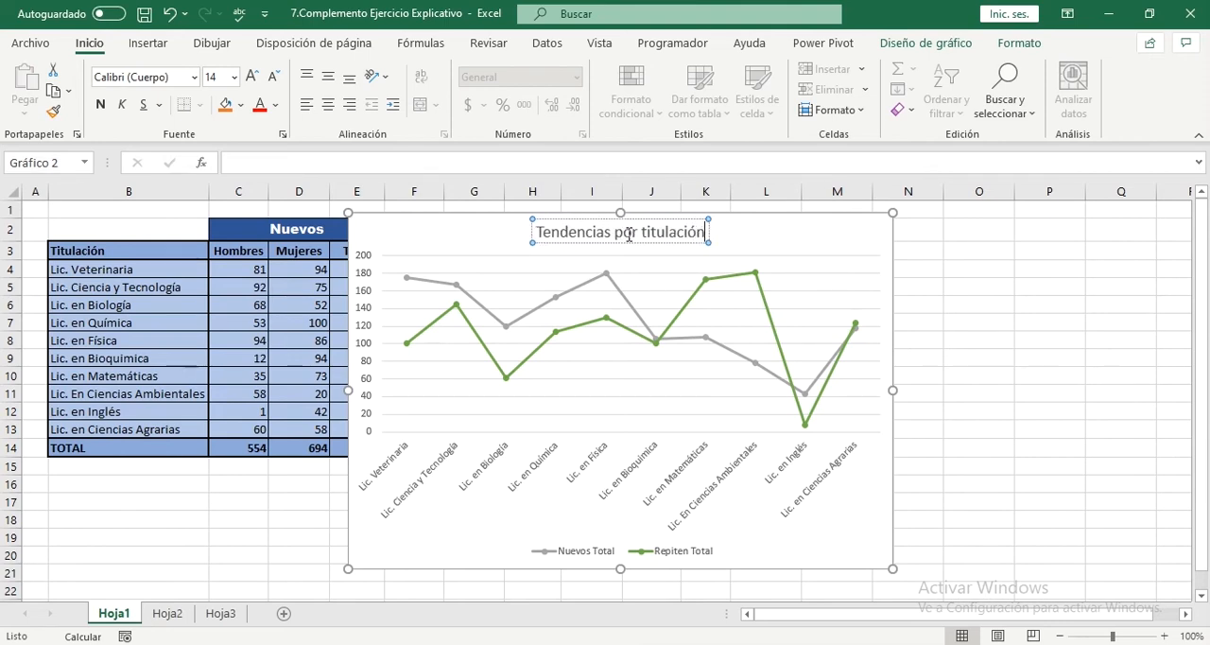
click(1118, 336)
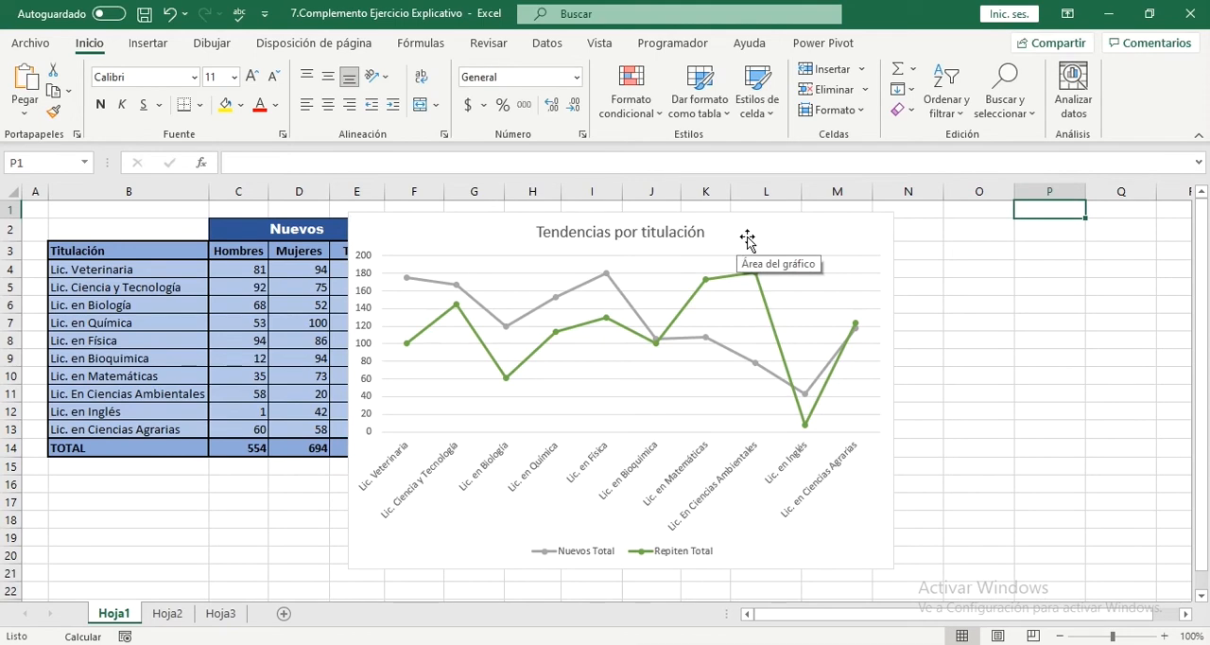
Step: Apply the chart style with a grey gradient background and value labels inside the markers to the line chart
click(748, 239)
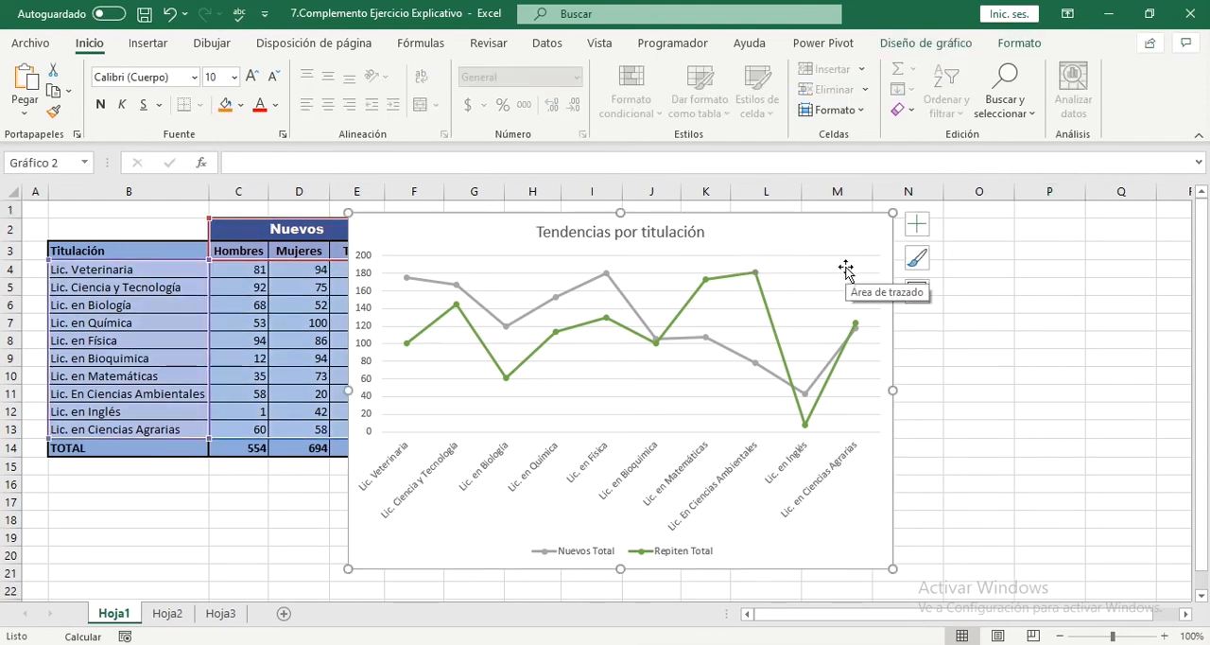
click(918, 267)
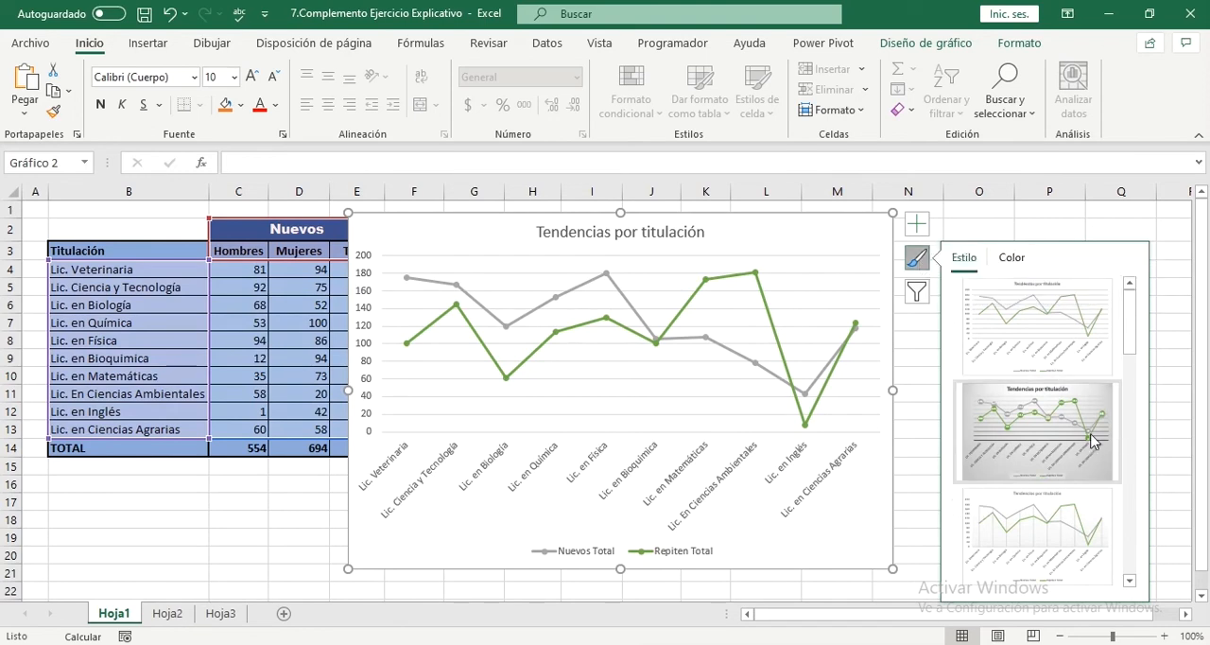
click(1032, 437)
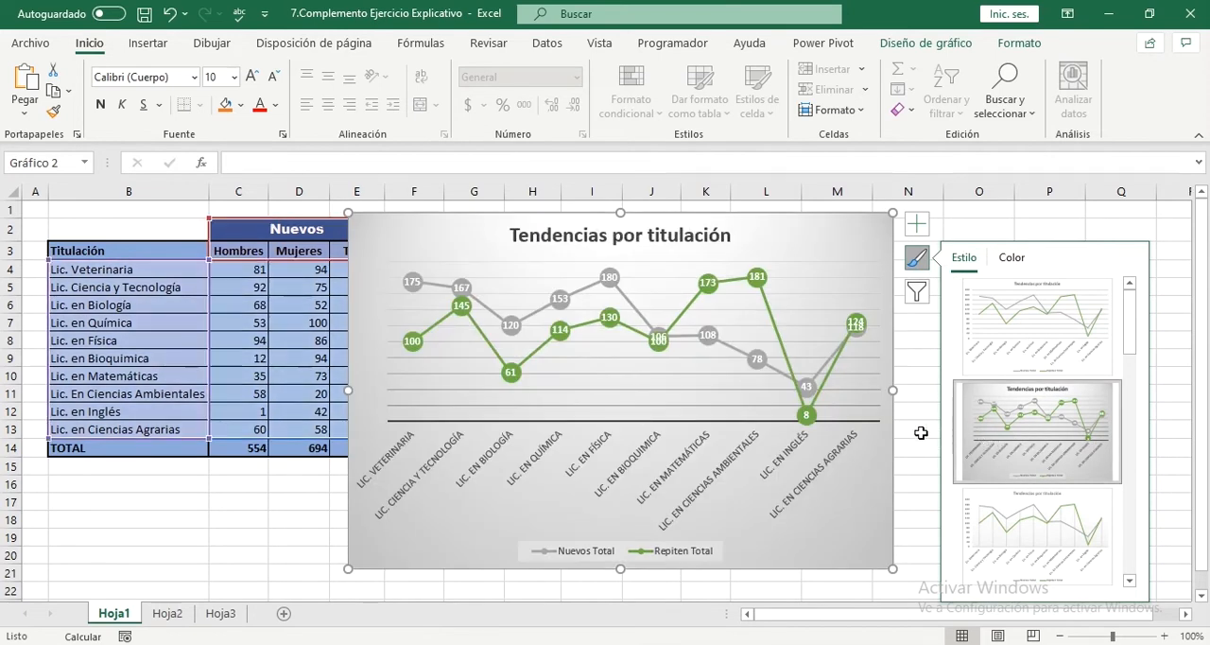
click(904, 354)
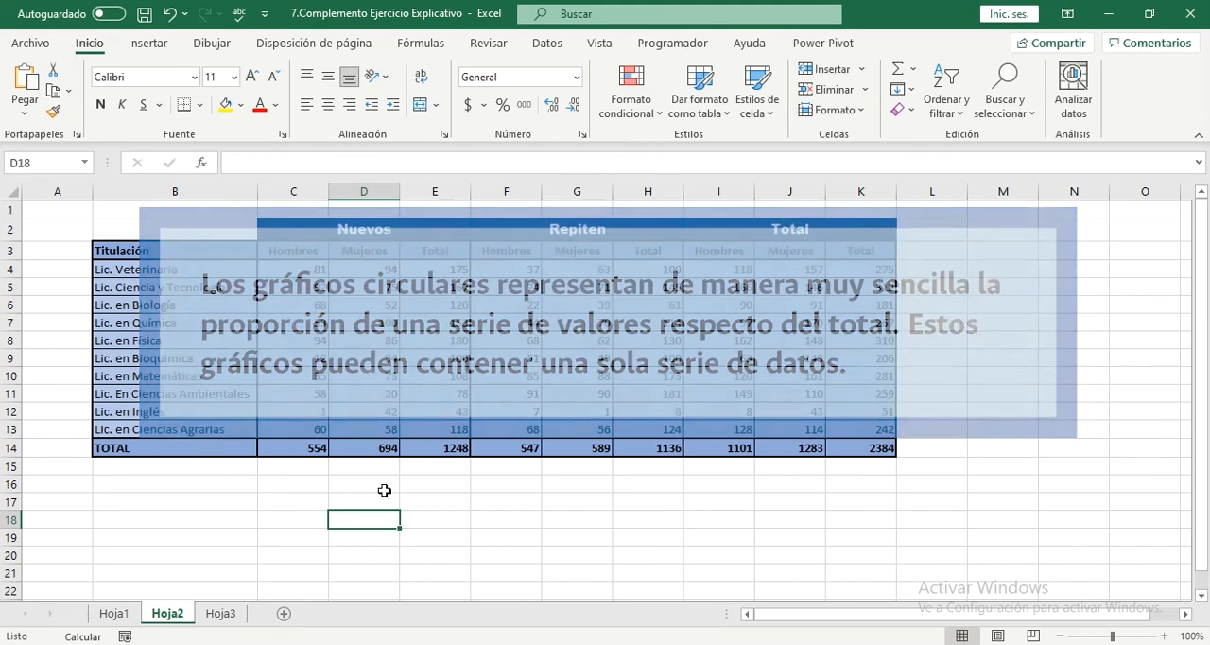
Step: Insert an empty doughnut (Anillos) chart on Hoja2, starting from blank cell E17 below the table
click(435, 504)
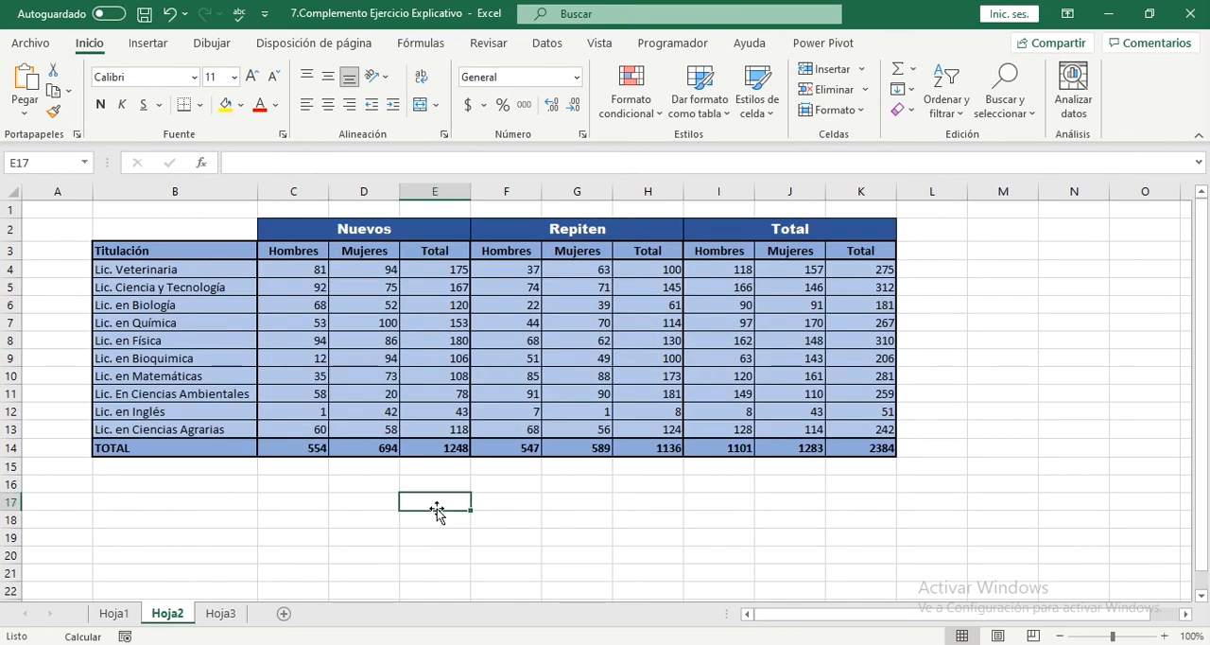
click(157, 46)
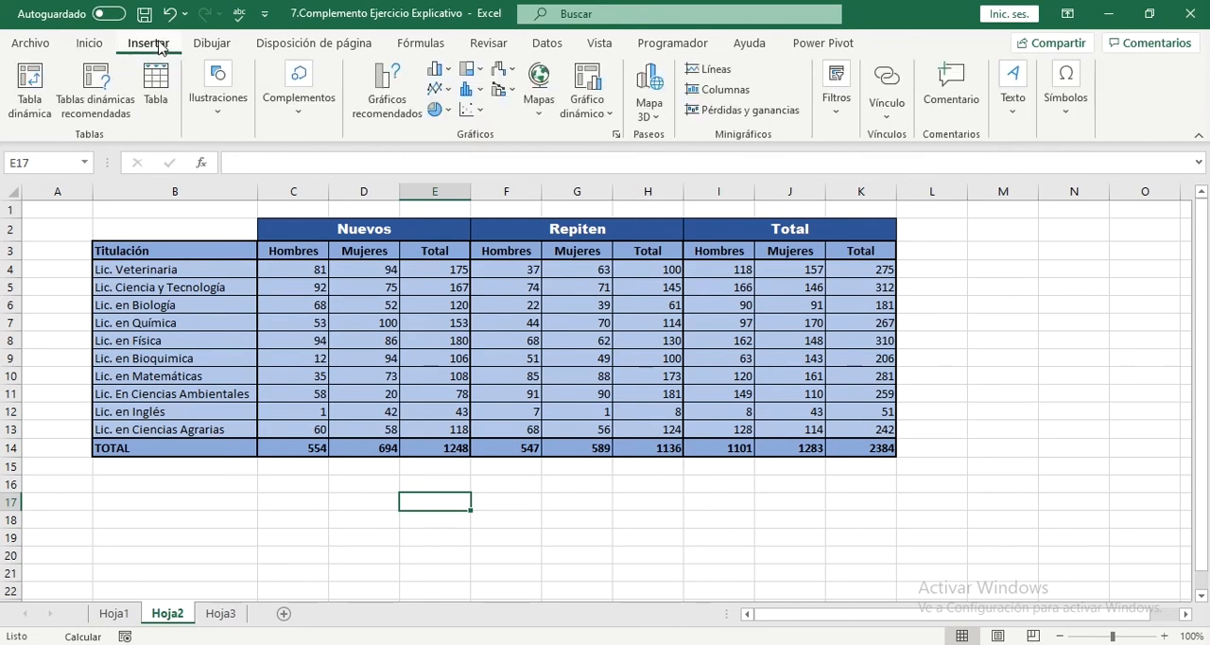
click(448, 111)
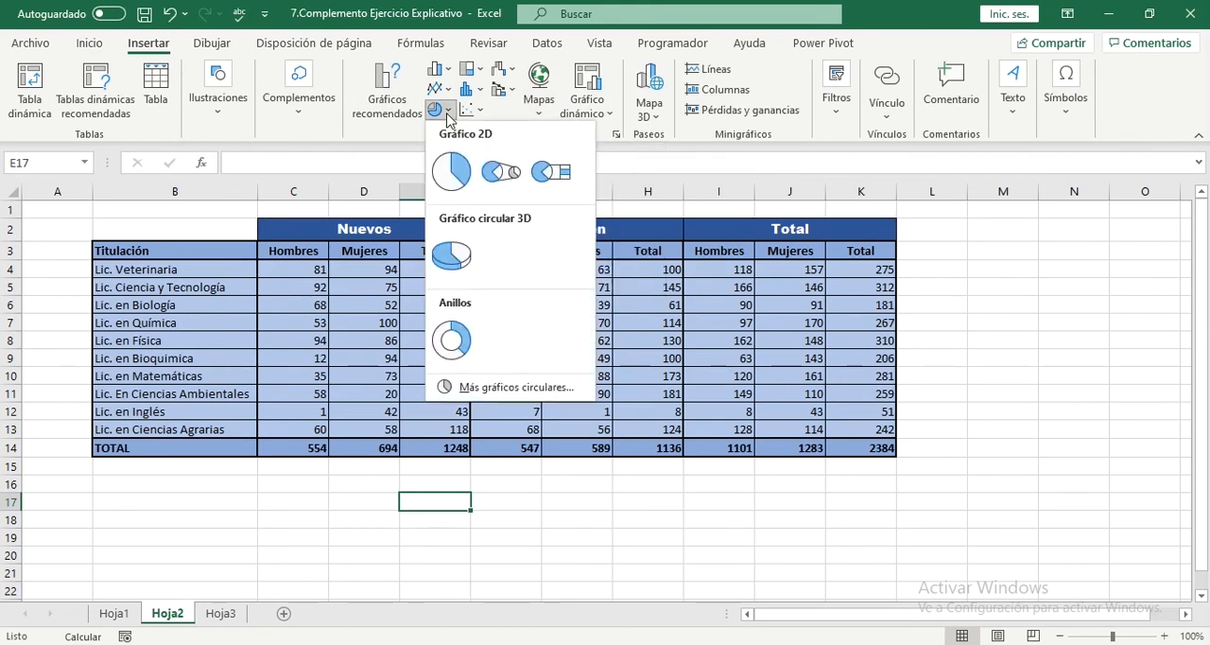
click(461, 350)
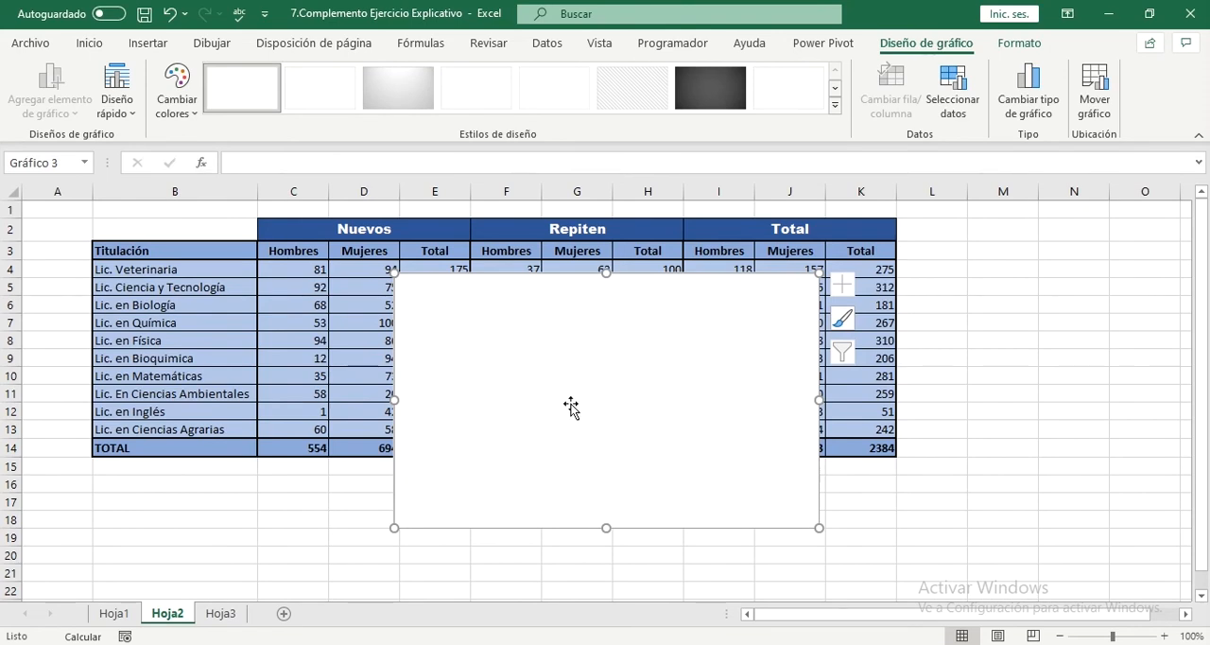
key(ctrl)
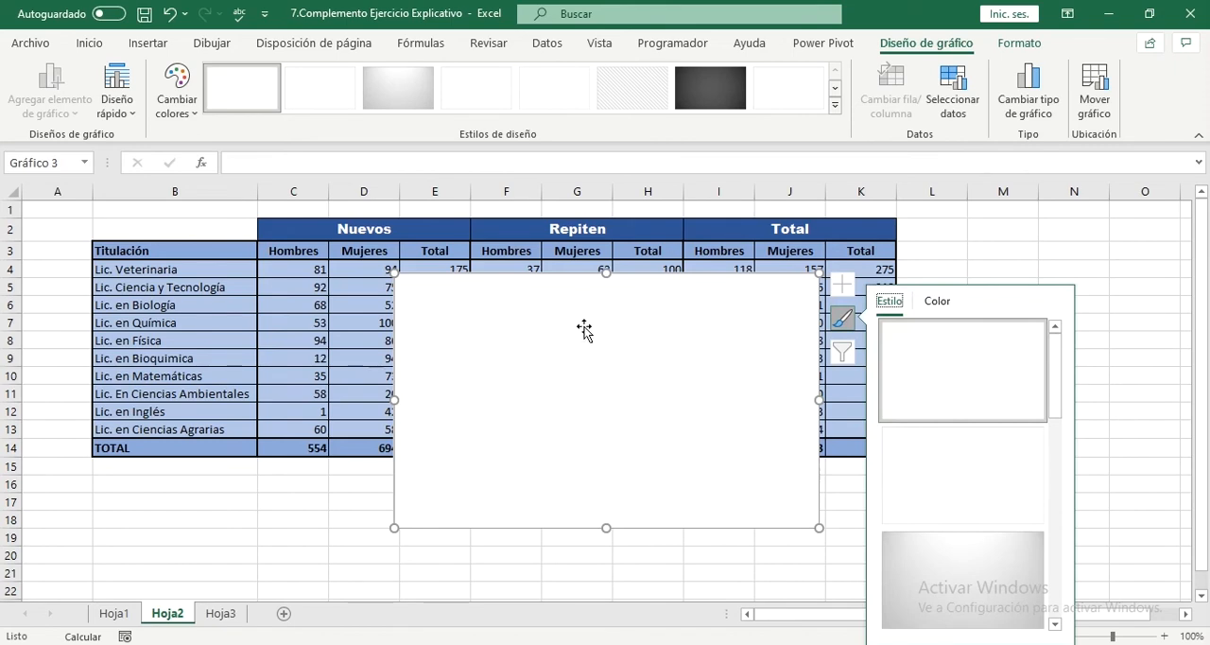
right_click(525, 331)
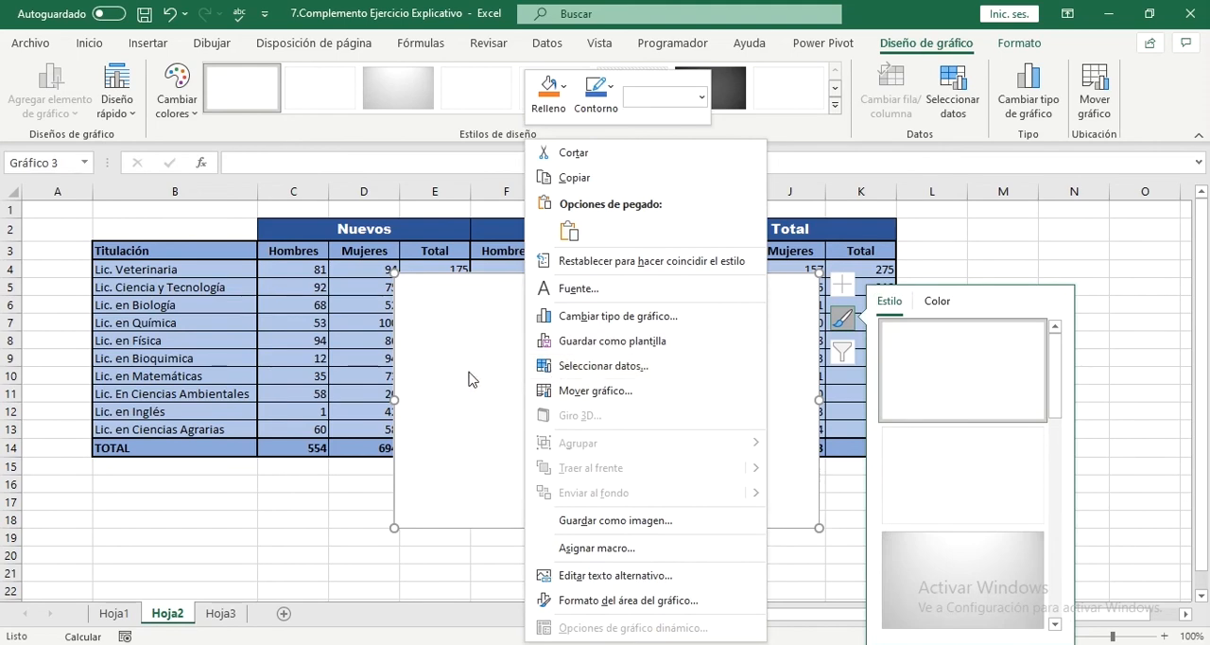
click(470, 326)
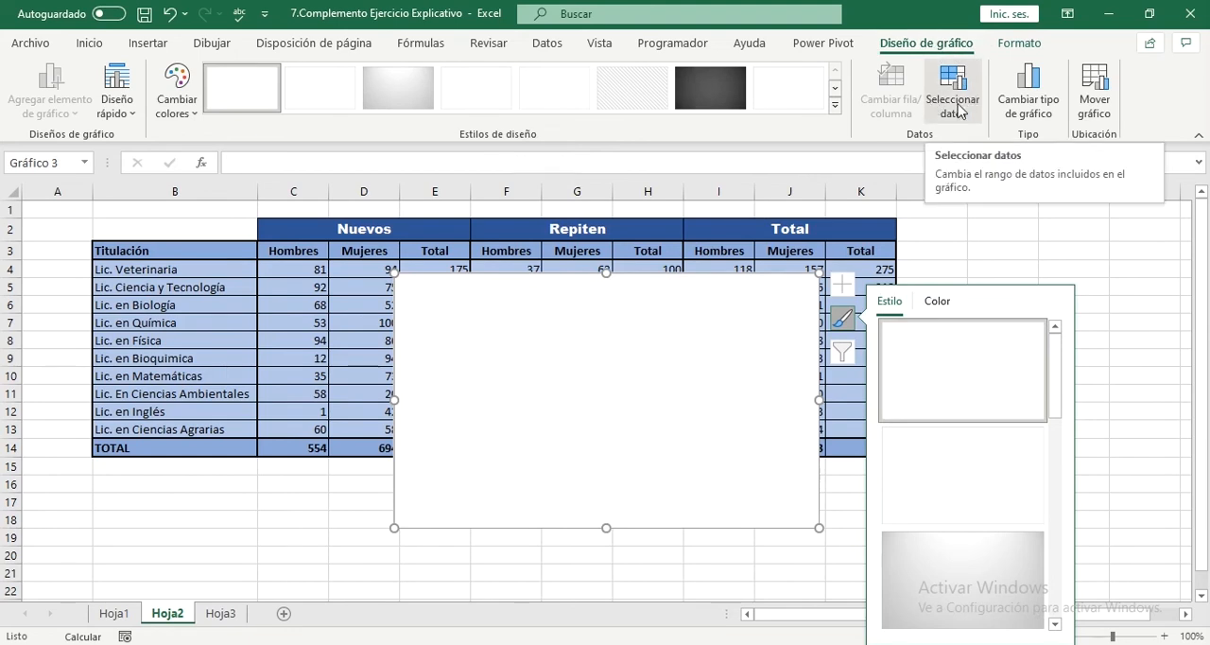
Step: Add a data series to the doughnut chart, named from Hoja2!$K$3 with values from Hoja2!$K$4:$K$13
click(953, 99)
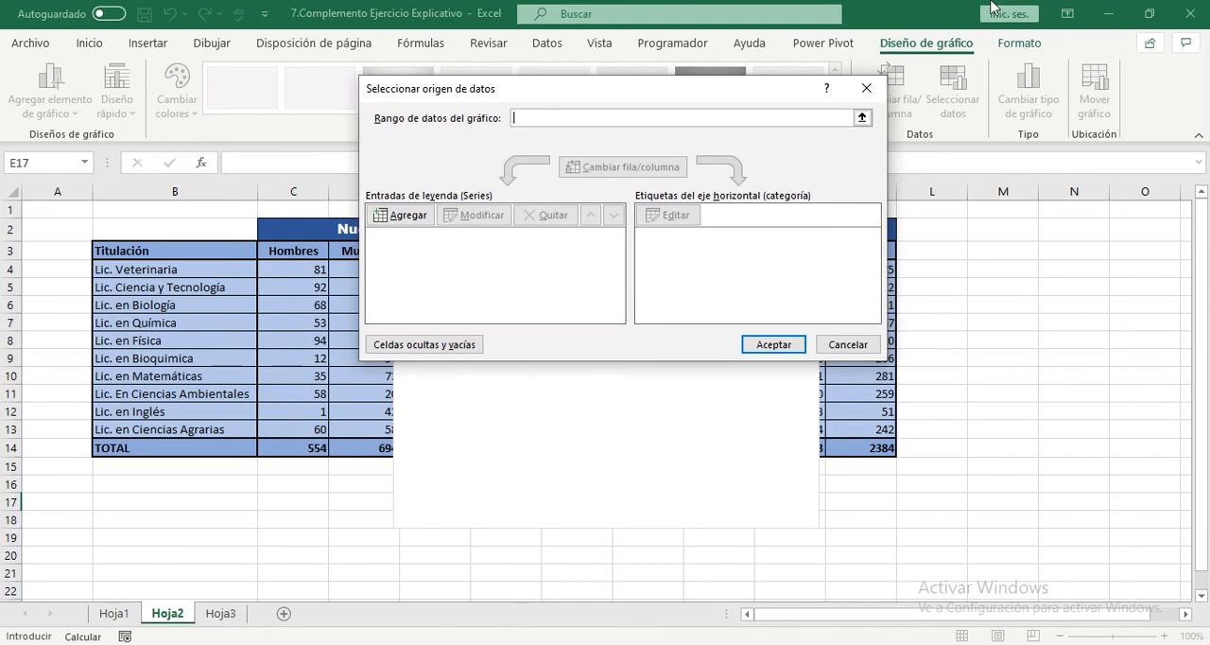
key(Tab)
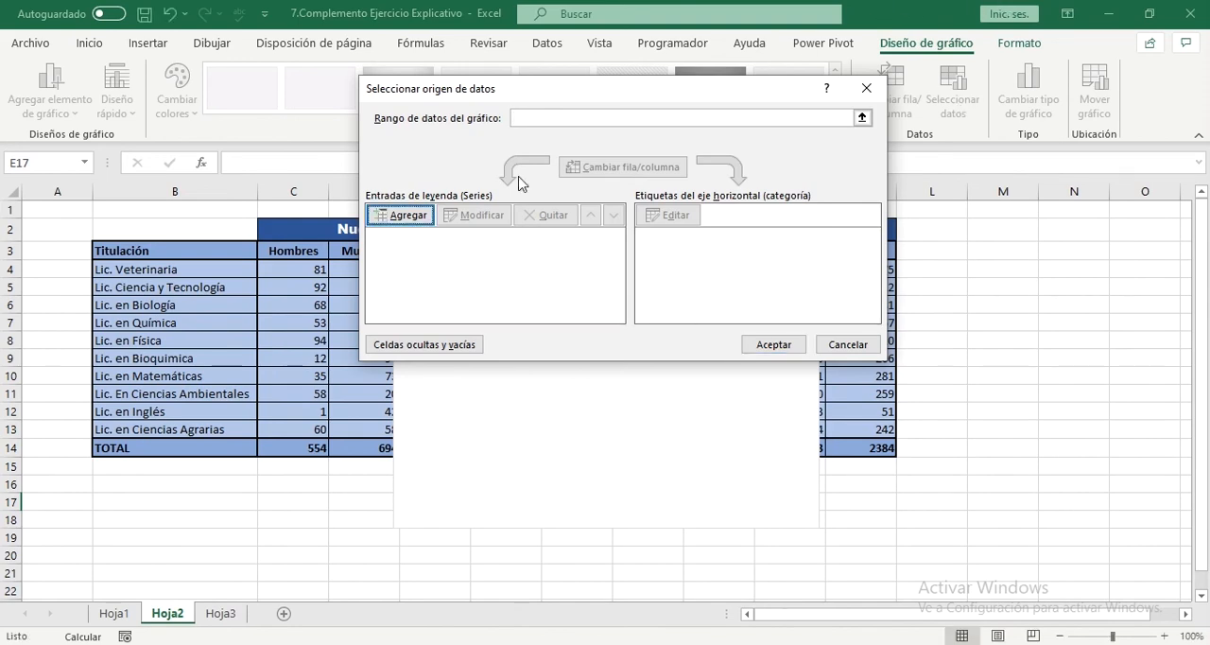
click(426, 223)
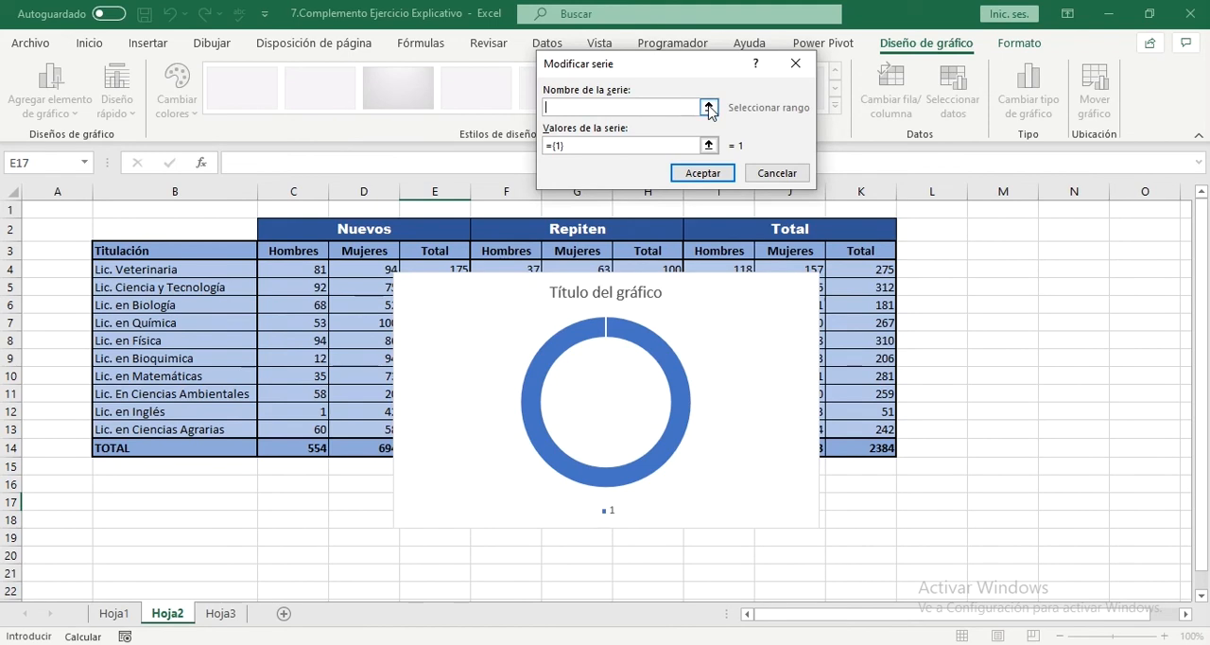
click(709, 107)
click(868, 251)
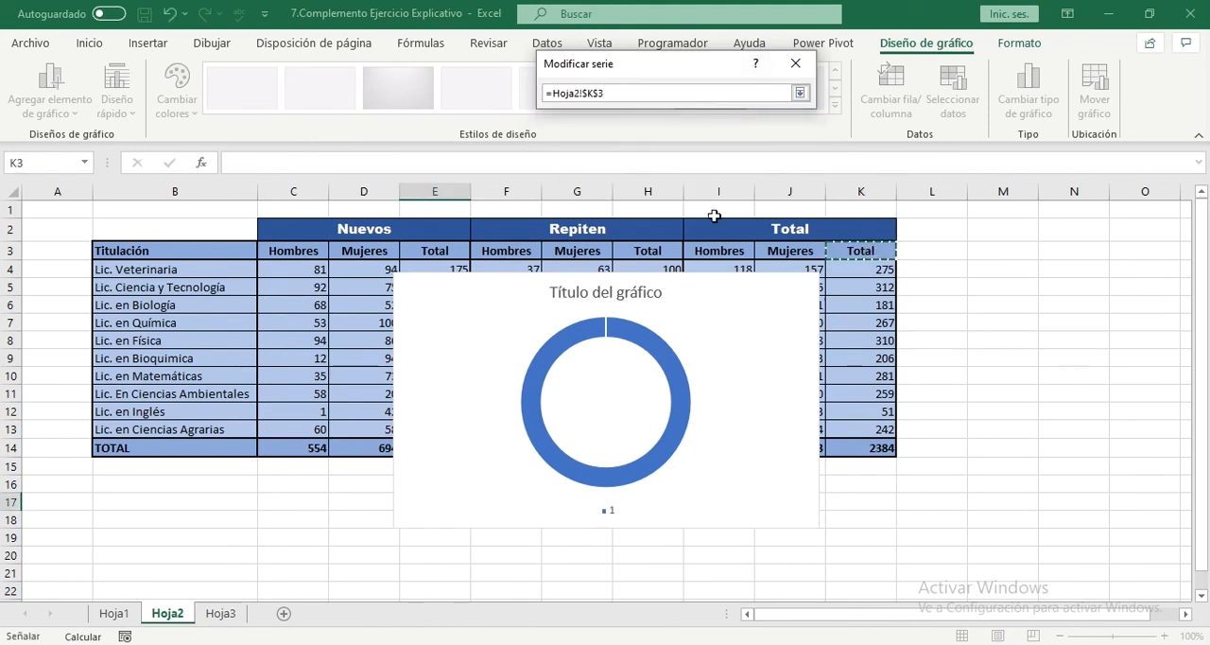
key(Return)
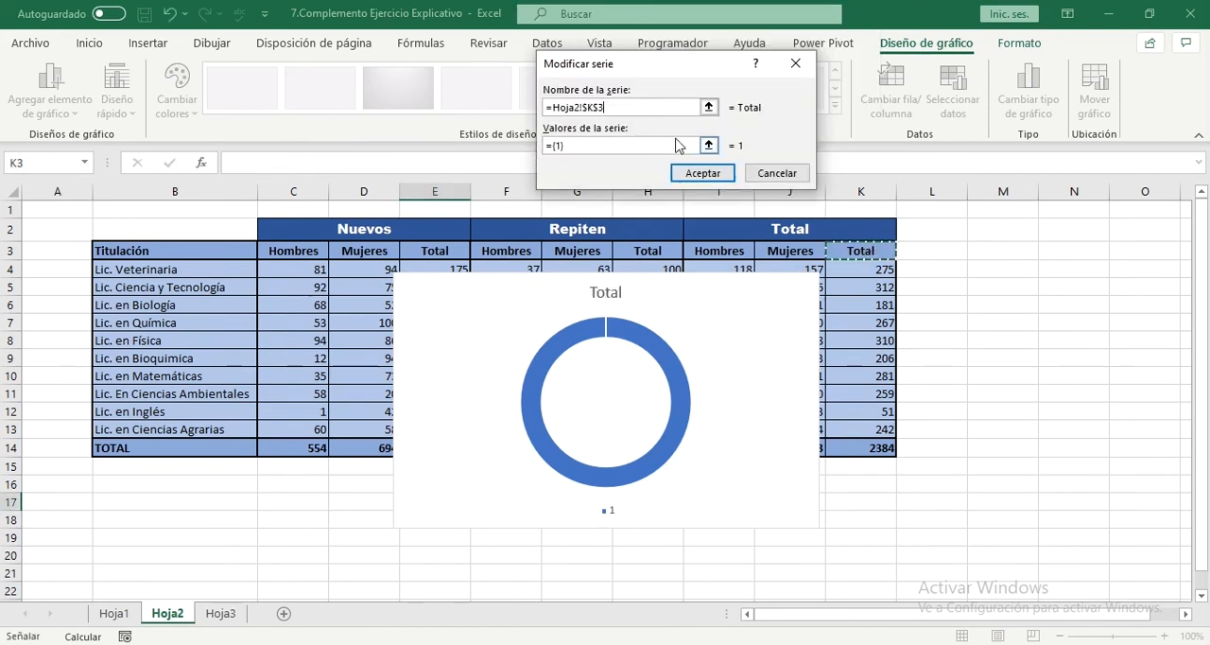
click(709, 144)
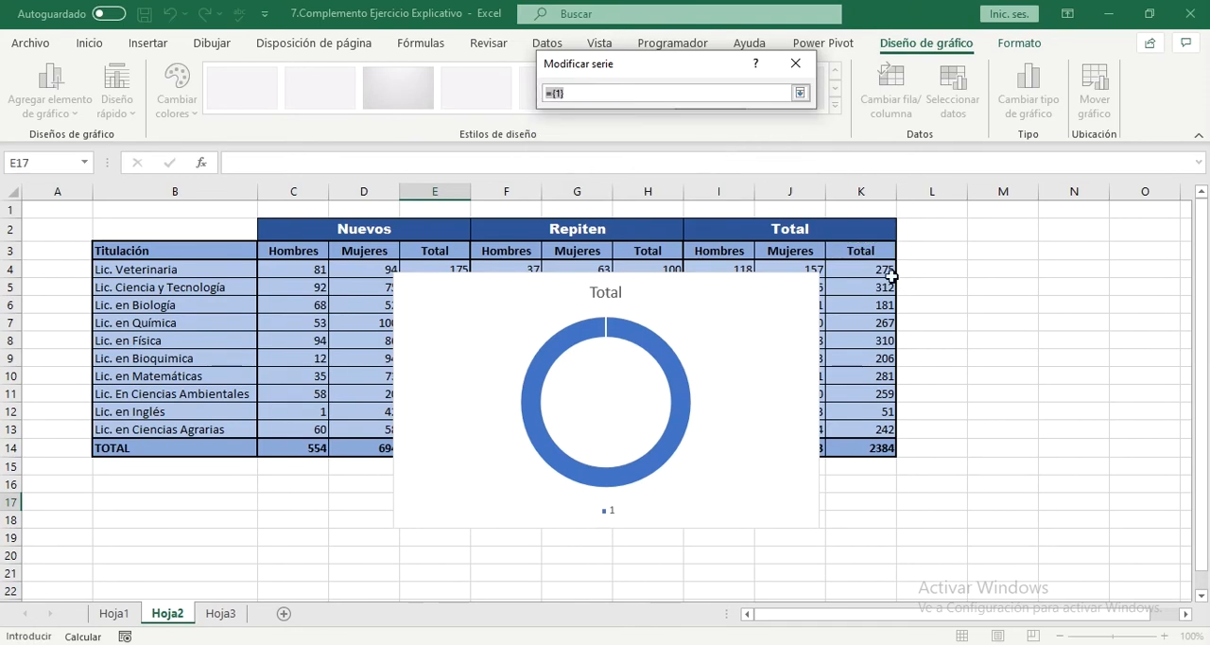
drag(881, 266, 876, 426)
key(Return)
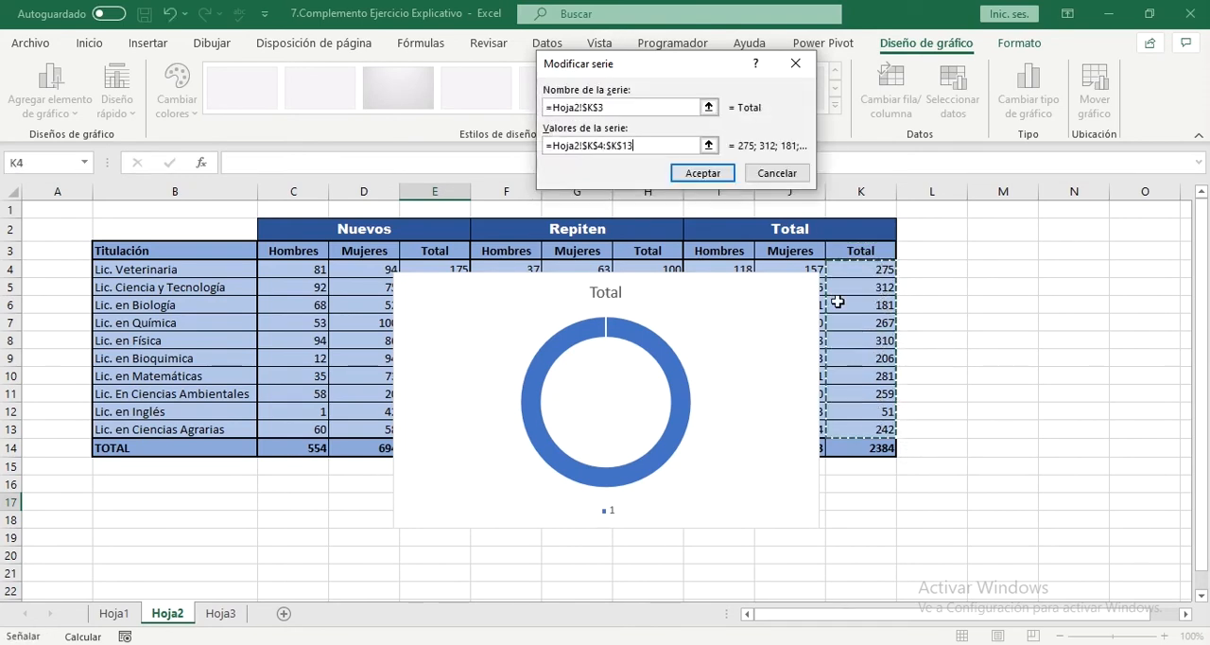
click(703, 173)
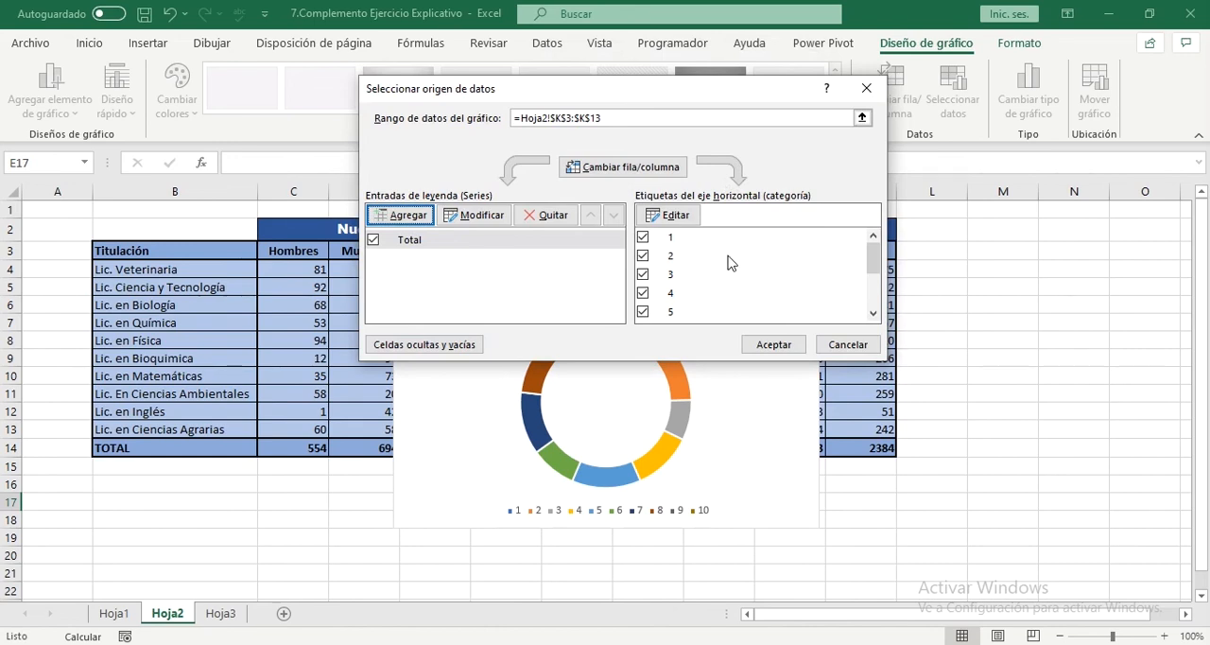
Step: Set the doughnut chart's category labels to the degree names in Hoja2!$B$4:$B$13 and accept the data source
click(670, 217)
click(709, 128)
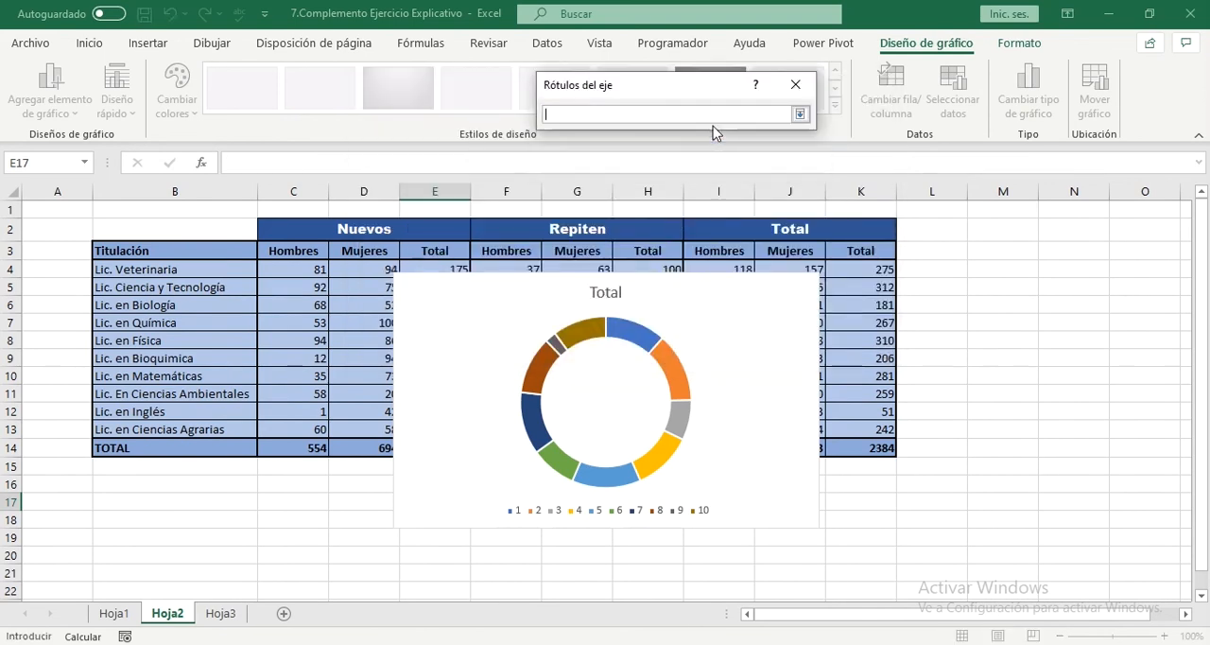
drag(142, 270, 192, 430)
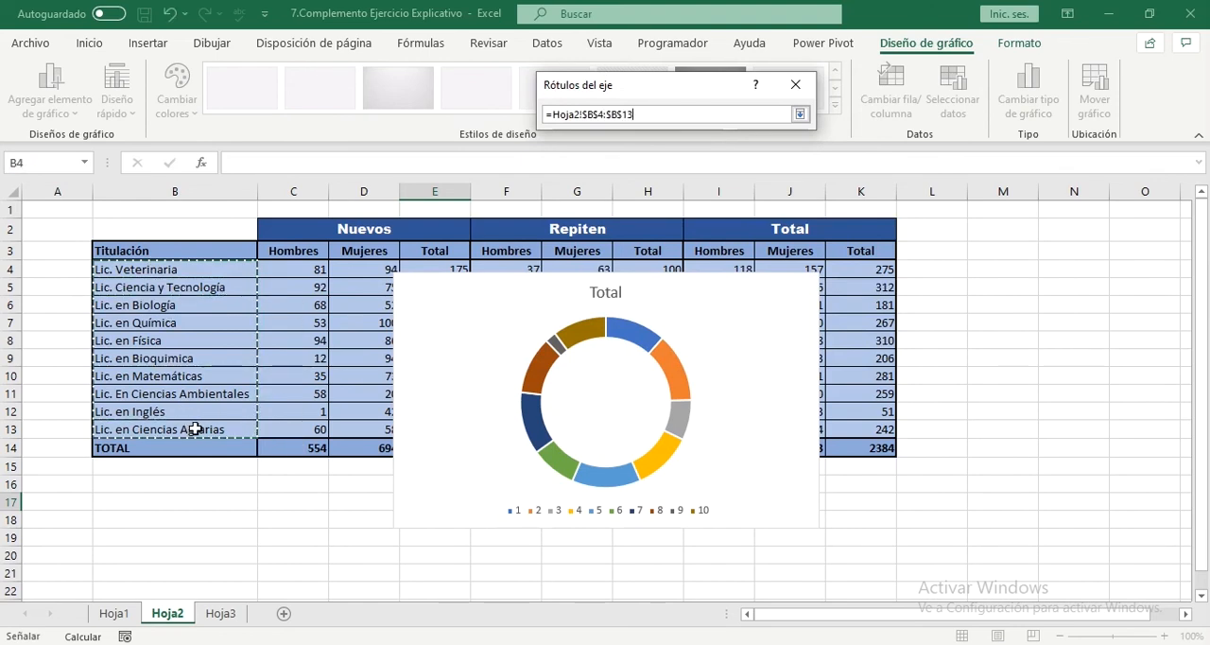
key(Return)
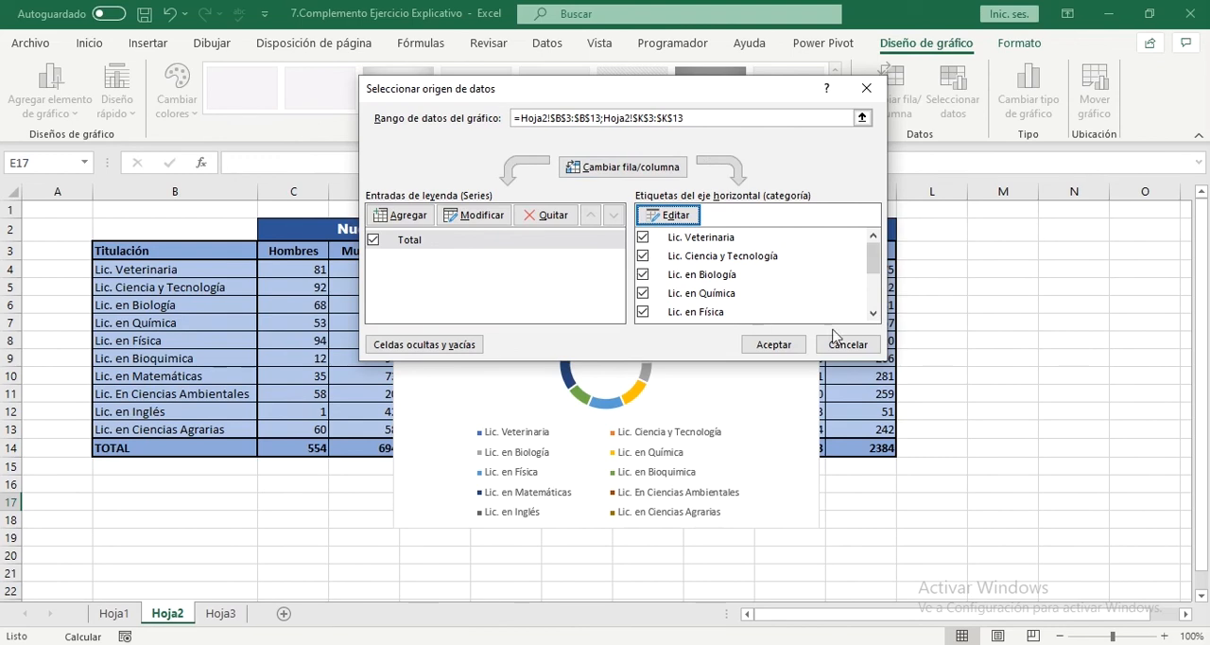
click(779, 348)
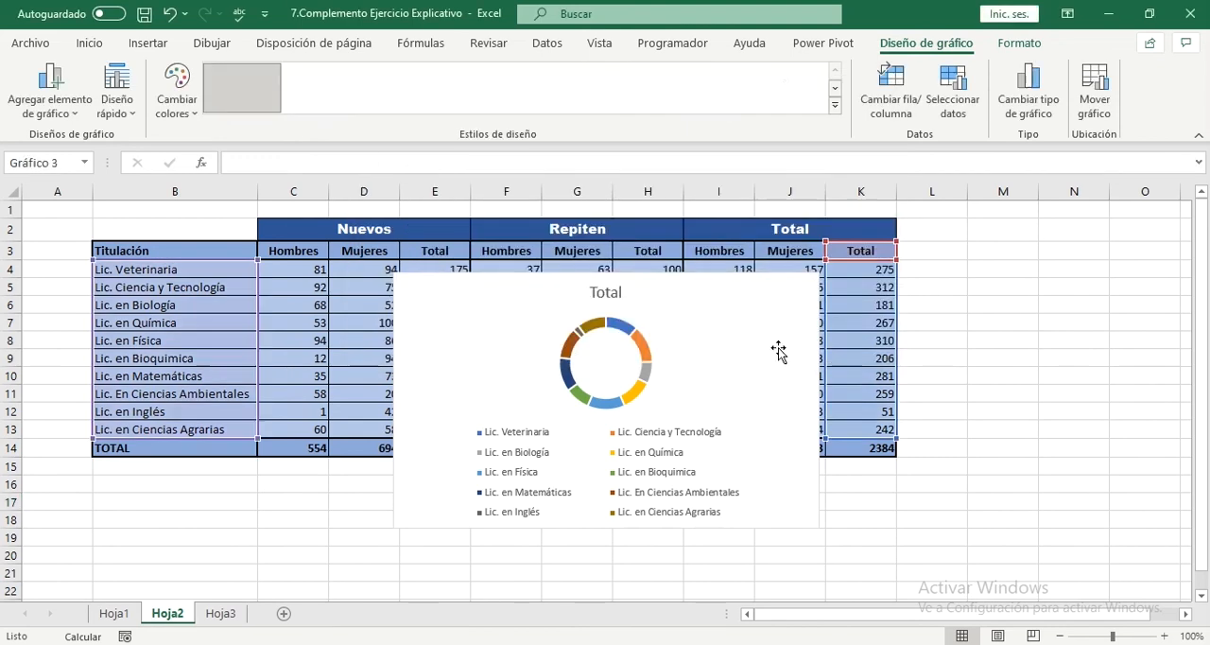
Step: Move and enlarge the doughnut chart so that it spans columns C to K and rows 1 to 21
drag(668, 303, 581, 217)
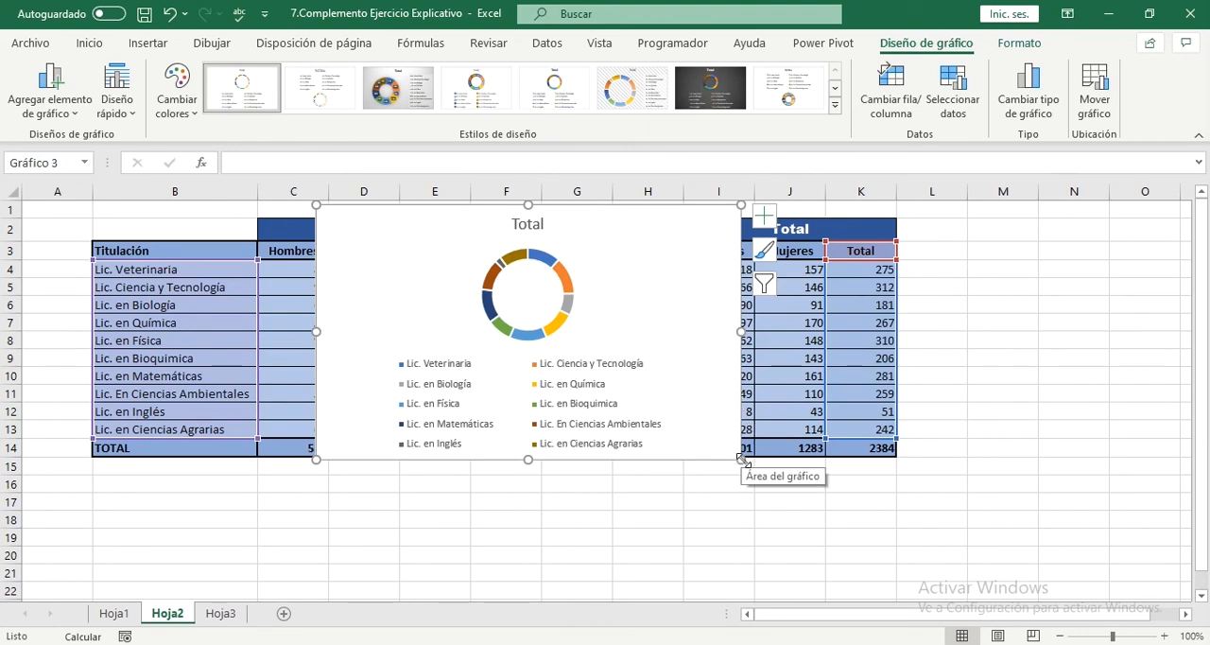
drag(741, 459, 904, 472)
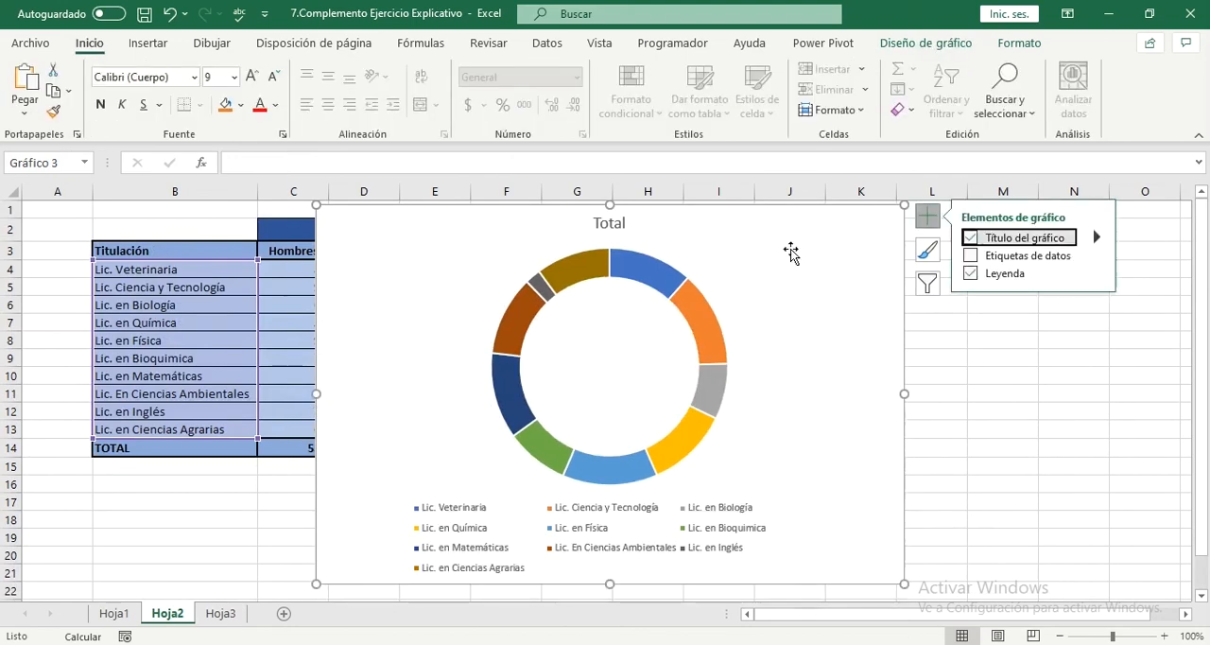
drag(790, 224, 764, 221)
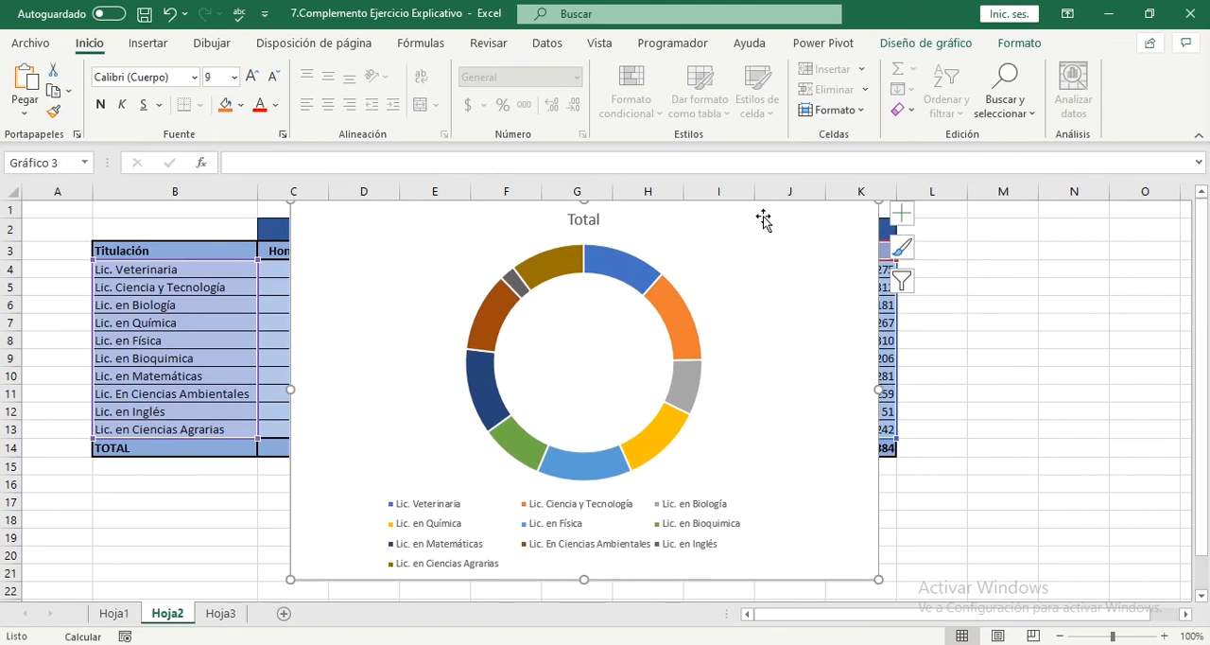
Step: Add data labels to the doughnut chart so that each segment displays its total
click(903, 212)
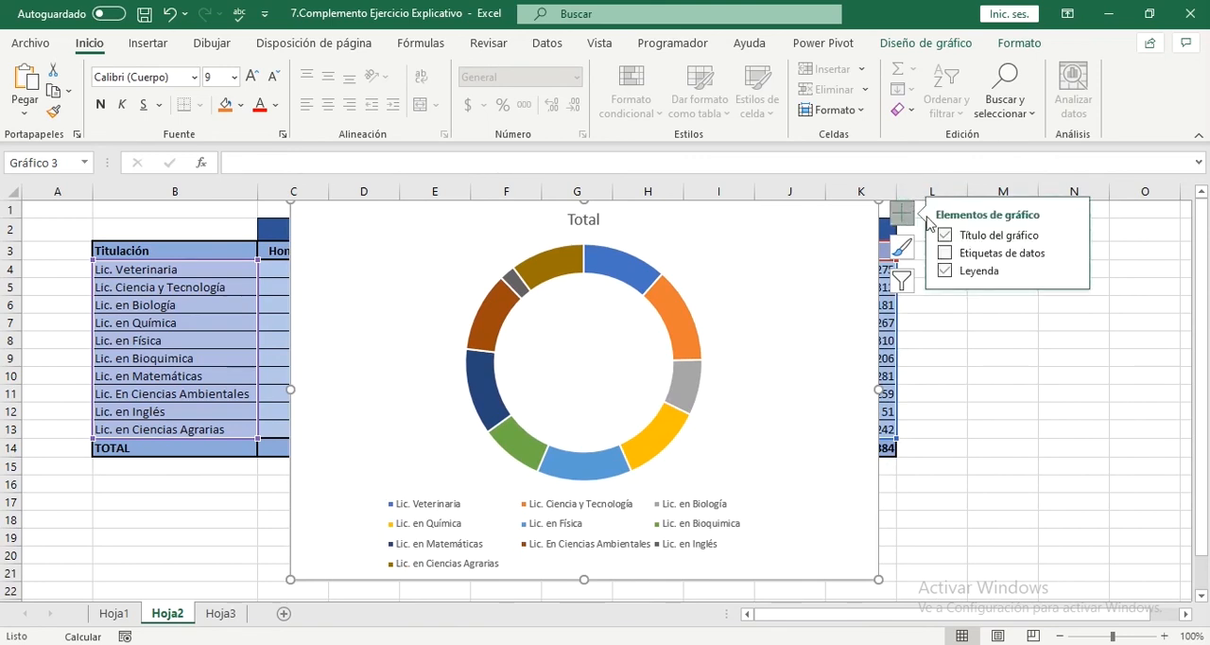
click(945, 253)
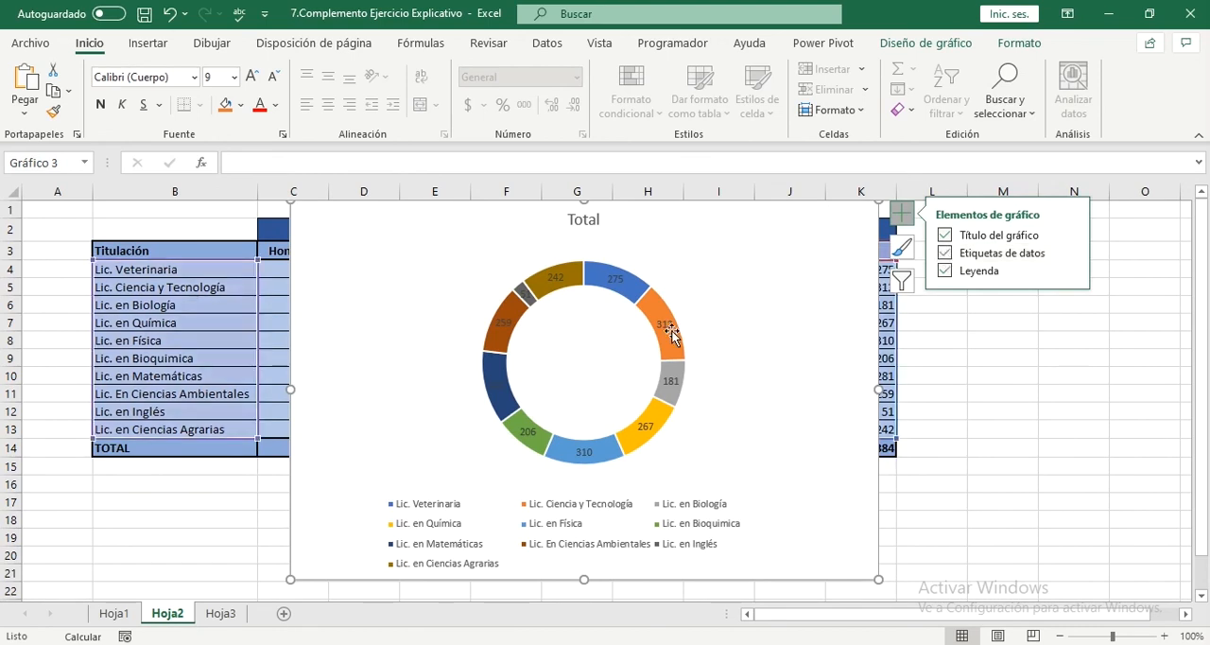
mouse_move(663, 348)
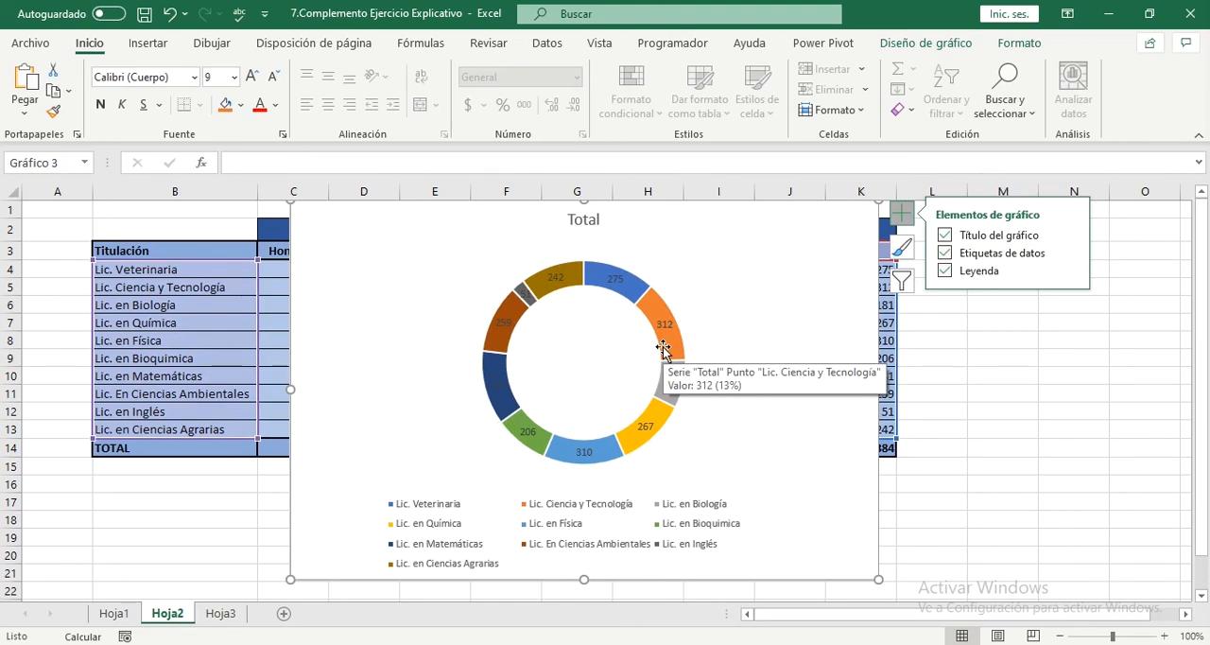
click(458, 225)
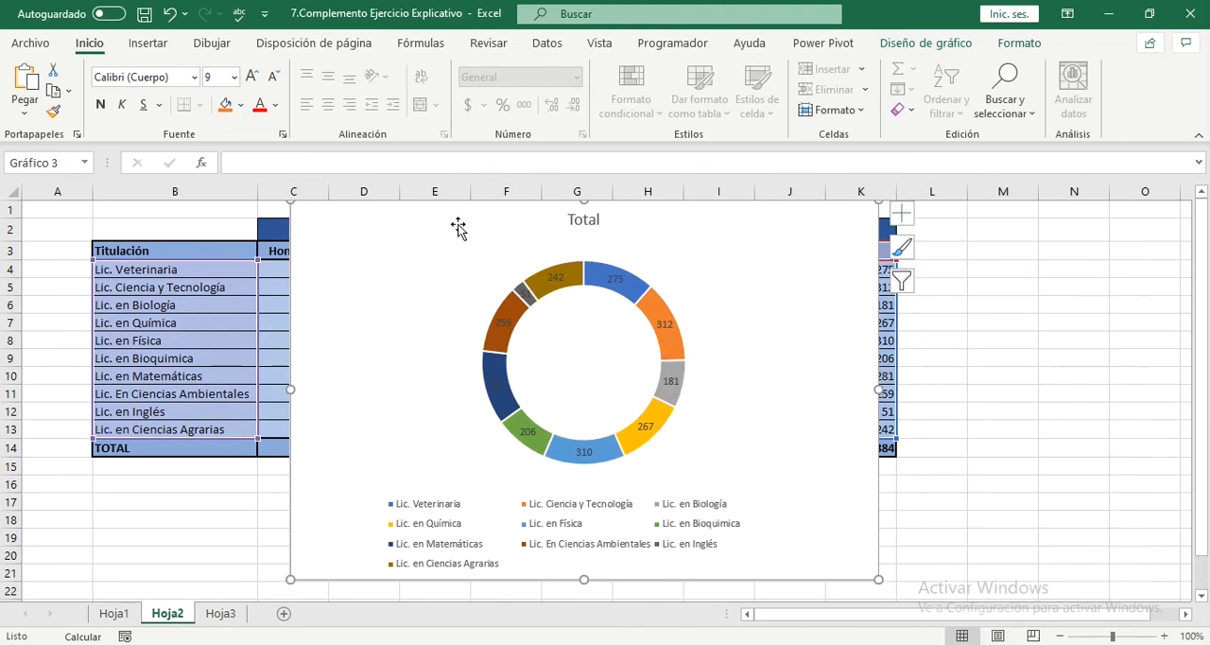
Step: Apply the quick layout Diseño 1, with a chart title and percentage data labels, to the doughnut chart
click(926, 45)
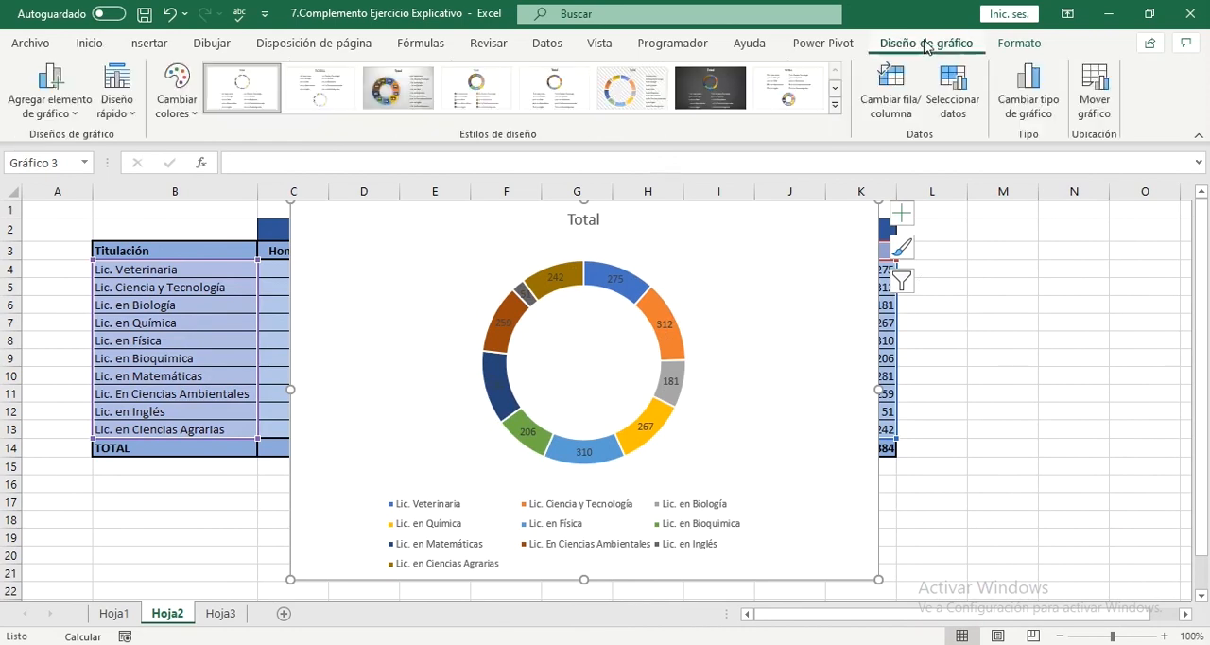
click(901, 213)
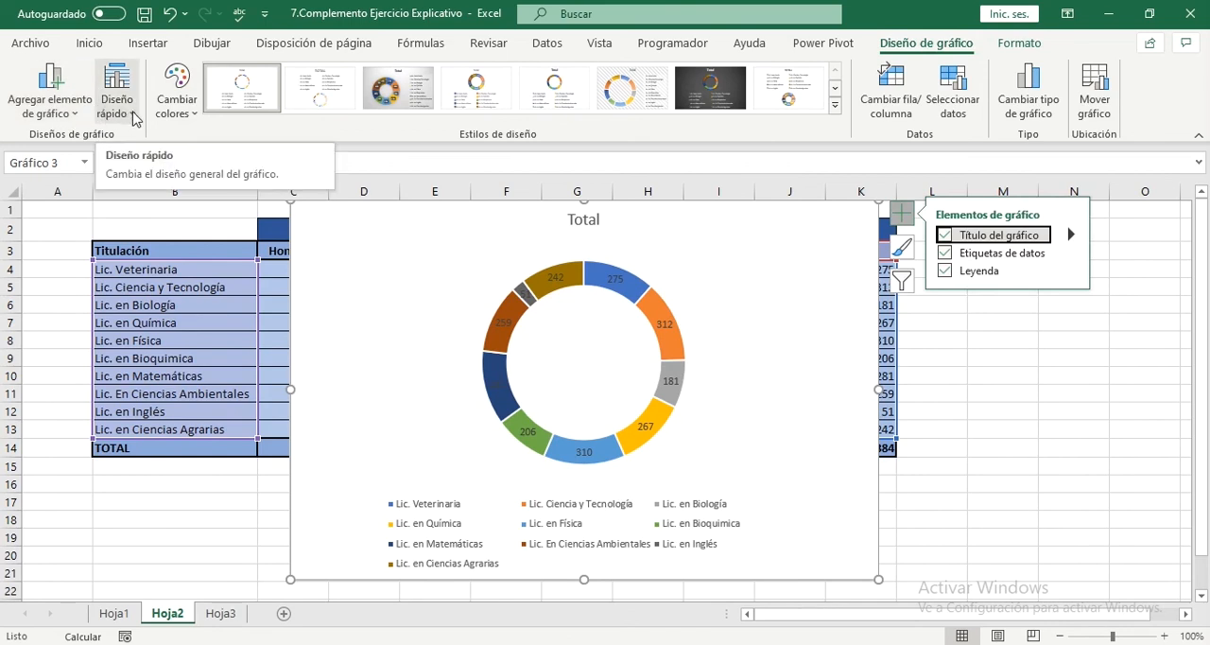
click(135, 118)
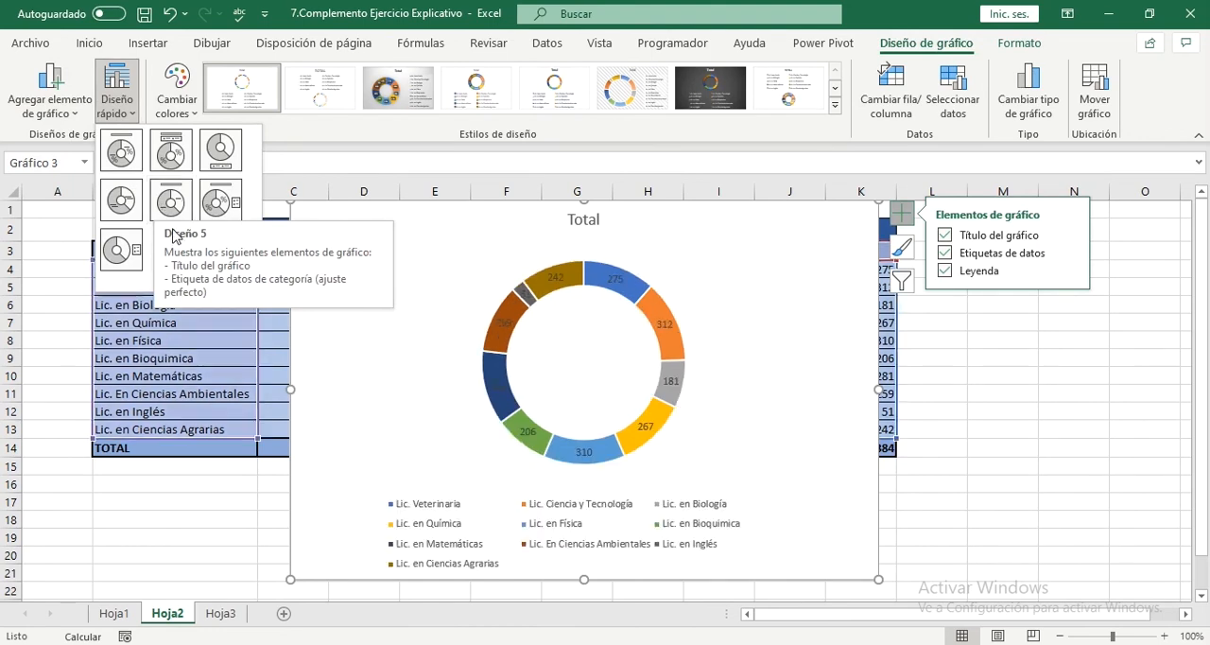
click(136, 159)
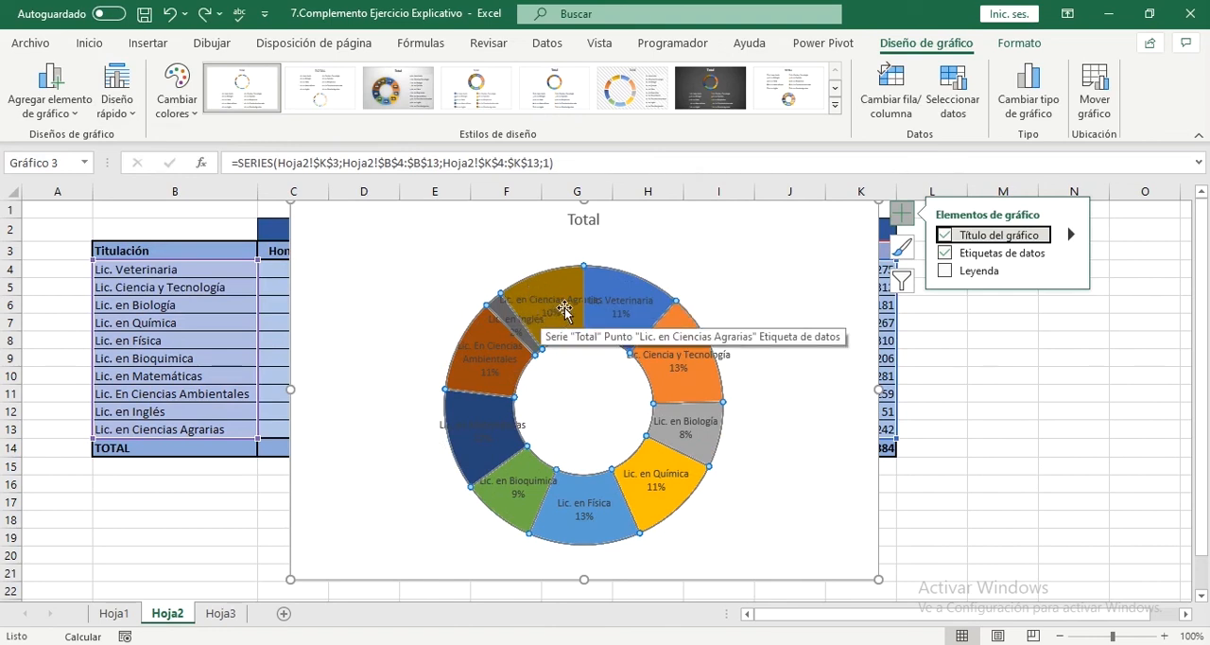
click(363, 260)
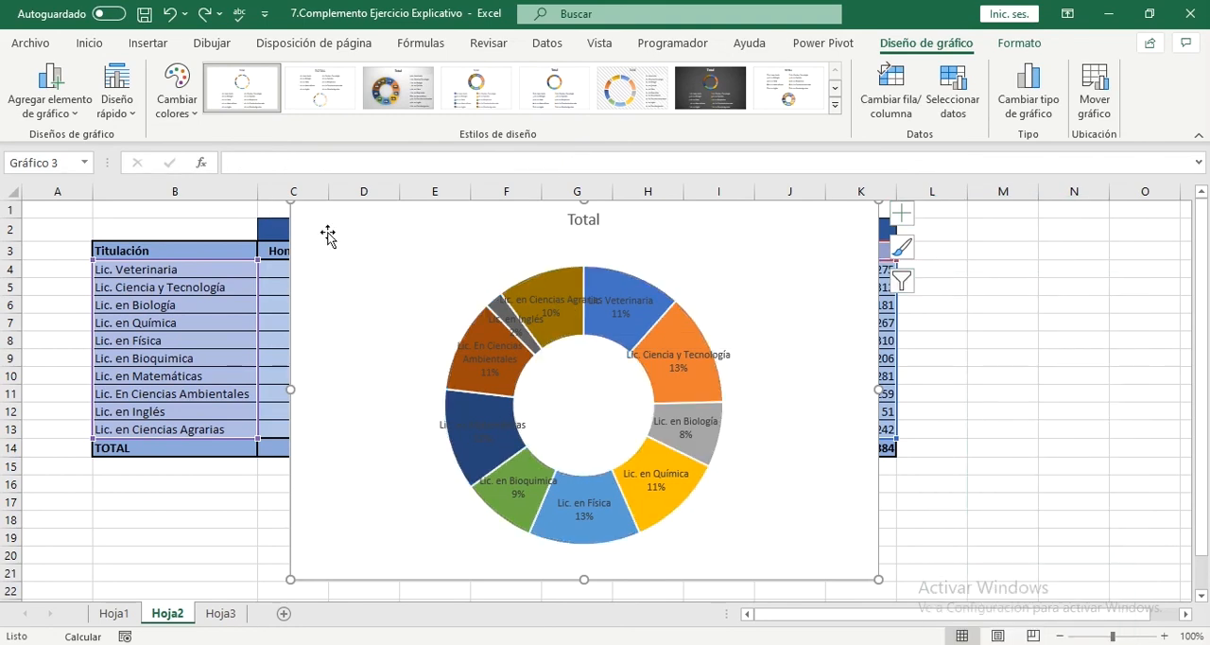
Step: Give the doughnut chart the quick layout with title, legend above the ring and percentage labels, and apply the chart style Estilo 3
click(118, 106)
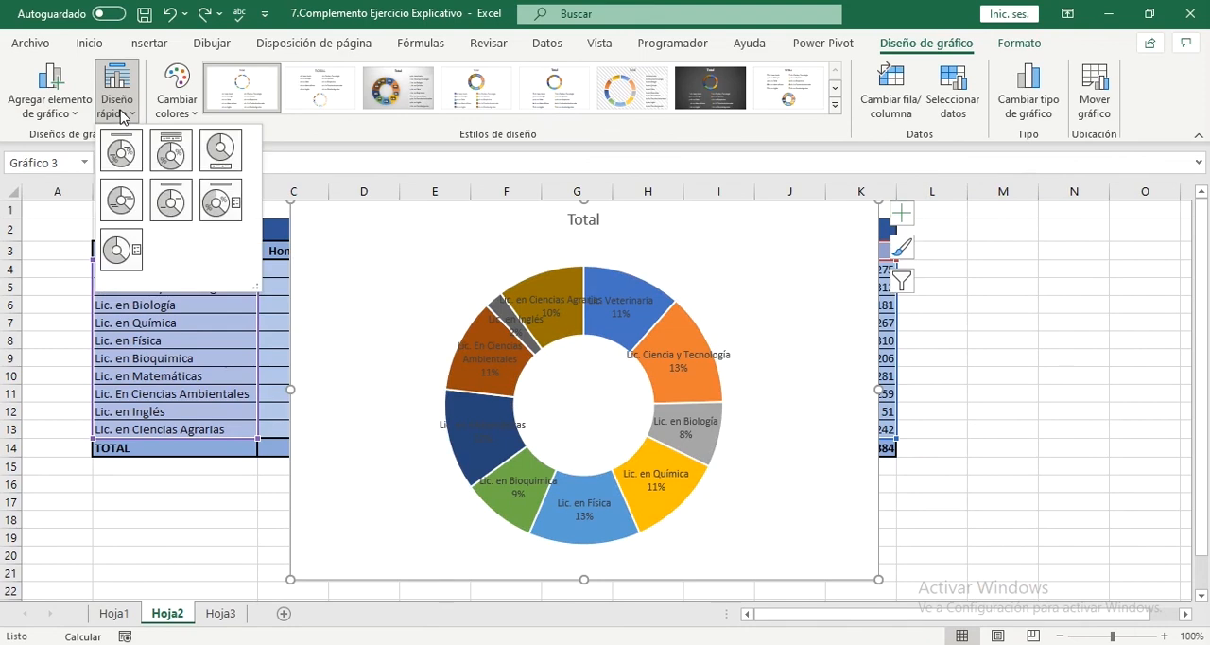
click(162, 154)
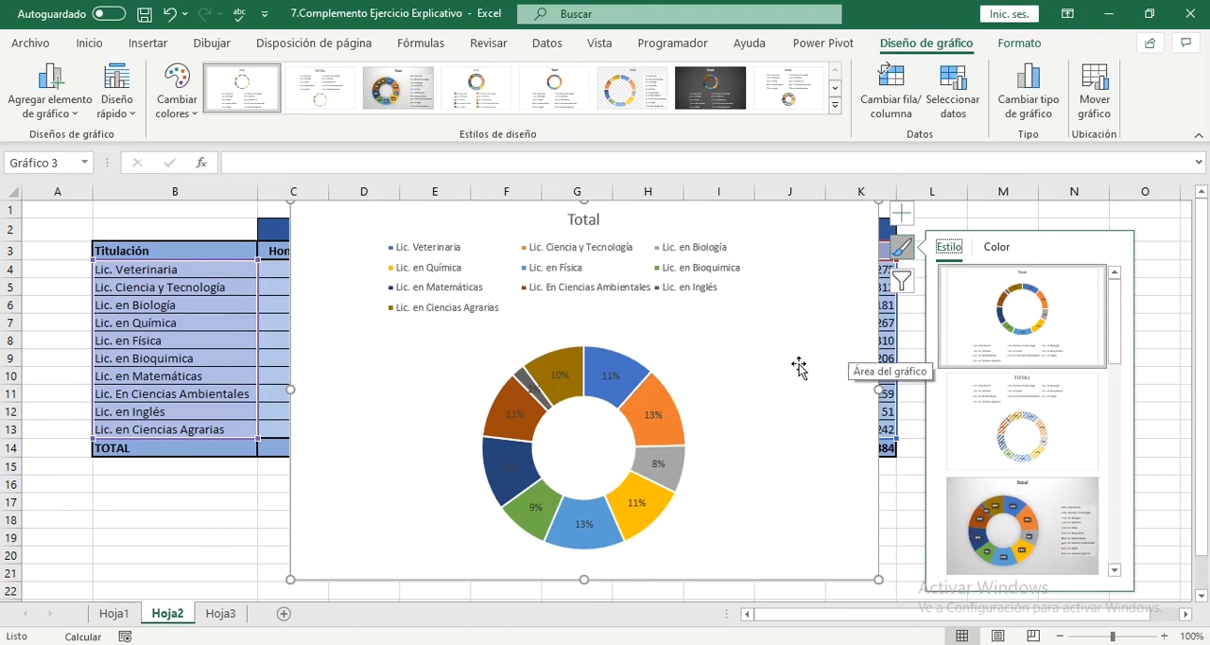
click(1007, 515)
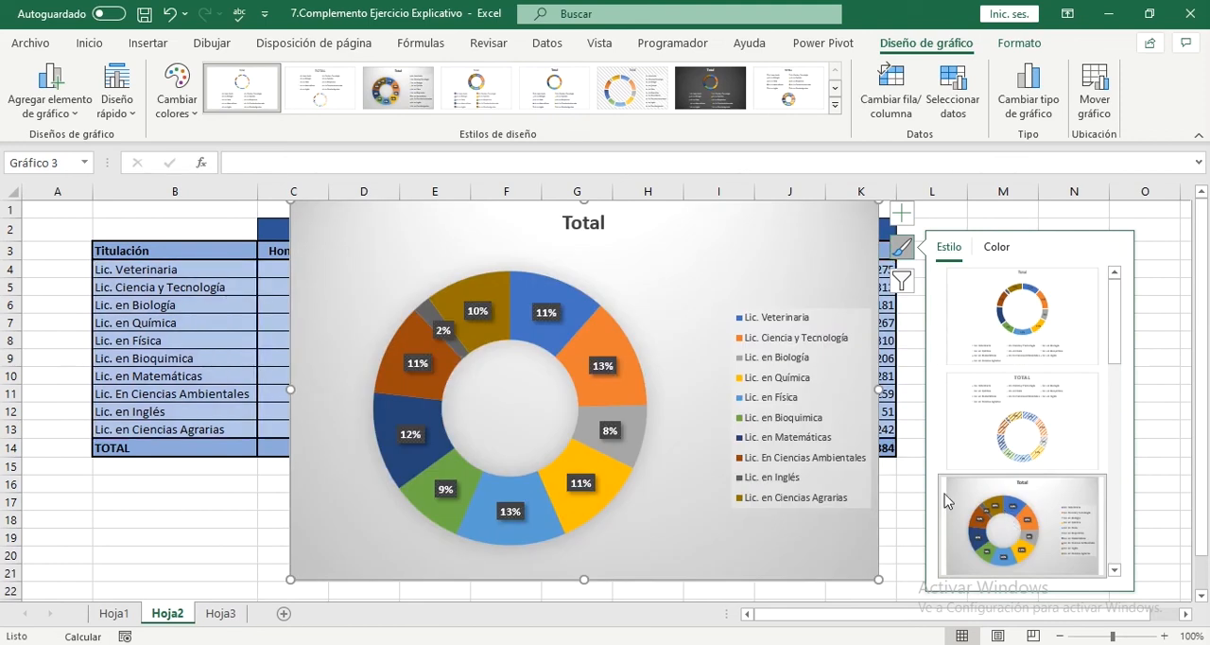
click(705, 509)
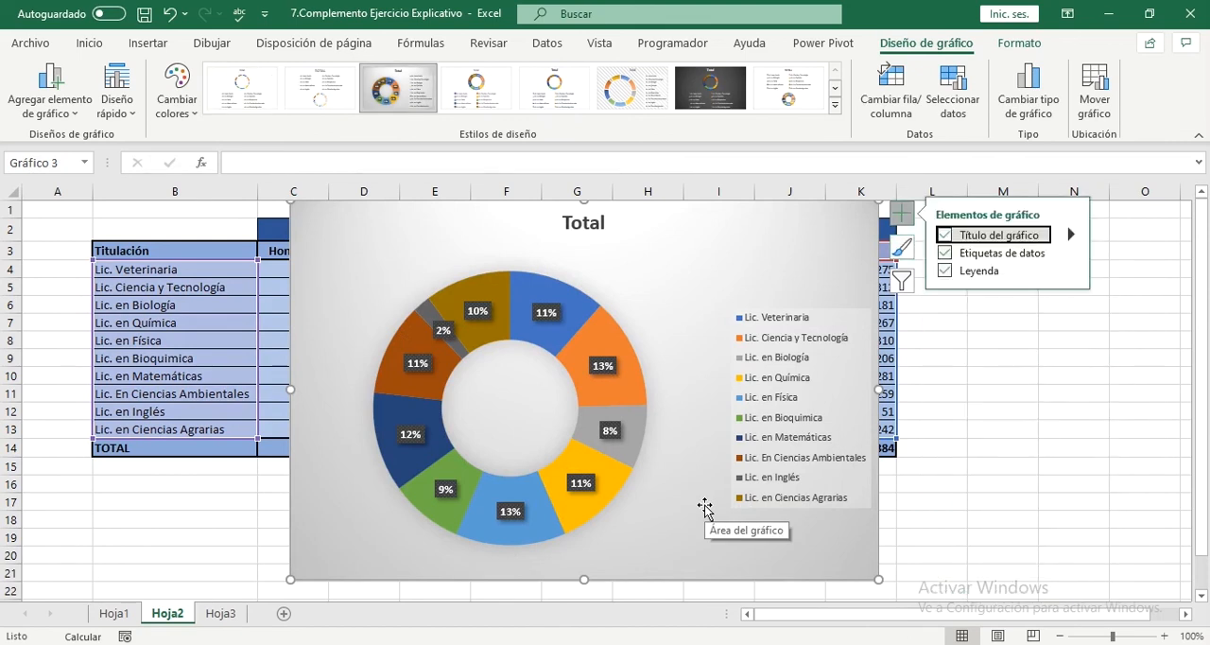